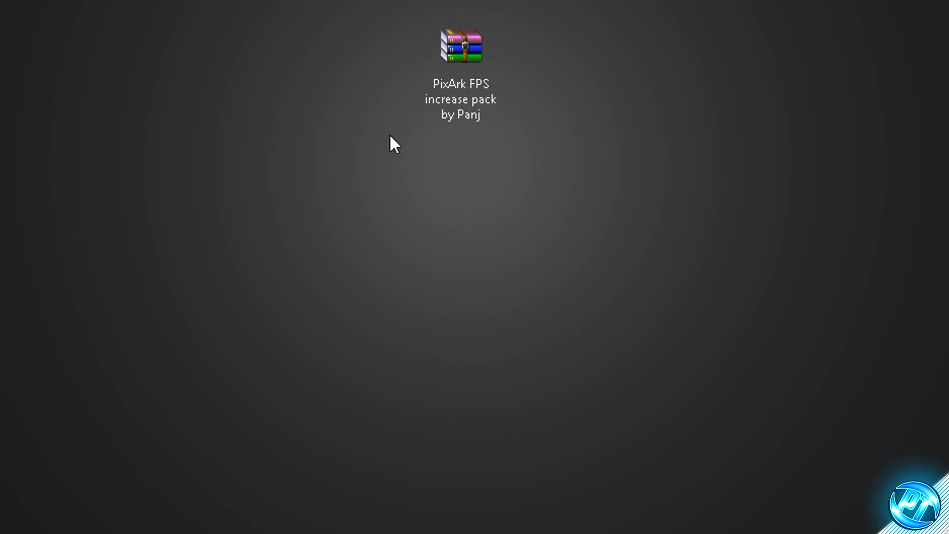
Extract the PixArk FPS increase pack archive onto the desktop and open the extracted folder
{"action": "right_click", "coordinate": [467, 55]}
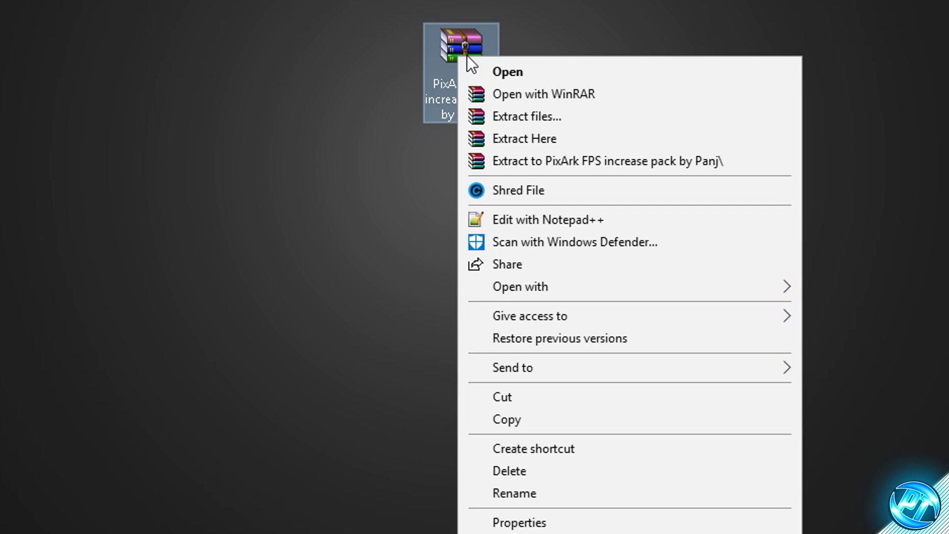
{"action": "left_click", "coordinate": [543, 138]}
{"action": "left_click_drag", "start_coordinate": [209, 219], "coordinate": [237, 215]}
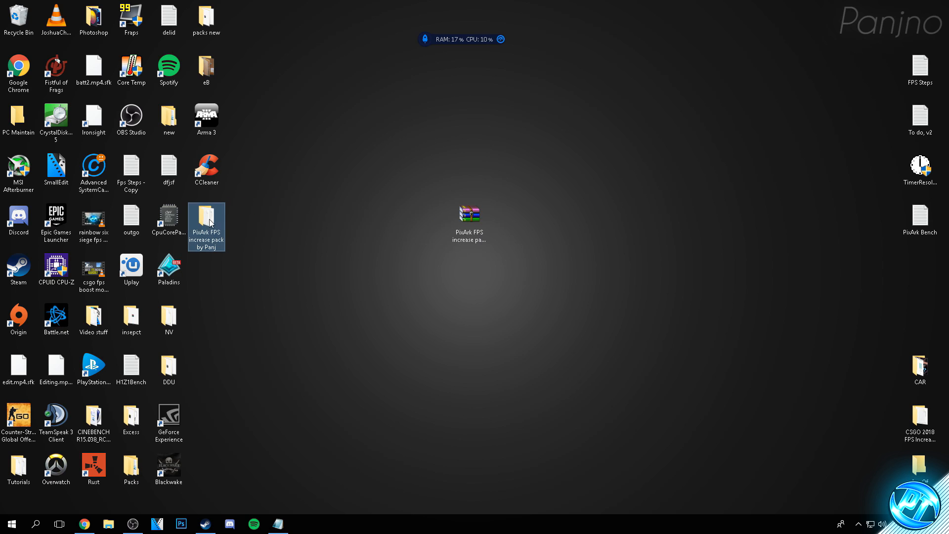
{"action": "left_click_drag", "start_coordinate": [296, 251], "coordinate": [197, 218]}
{"action": "left_click_drag", "start_coordinate": [213, 224], "coordinate": [438, 225]}
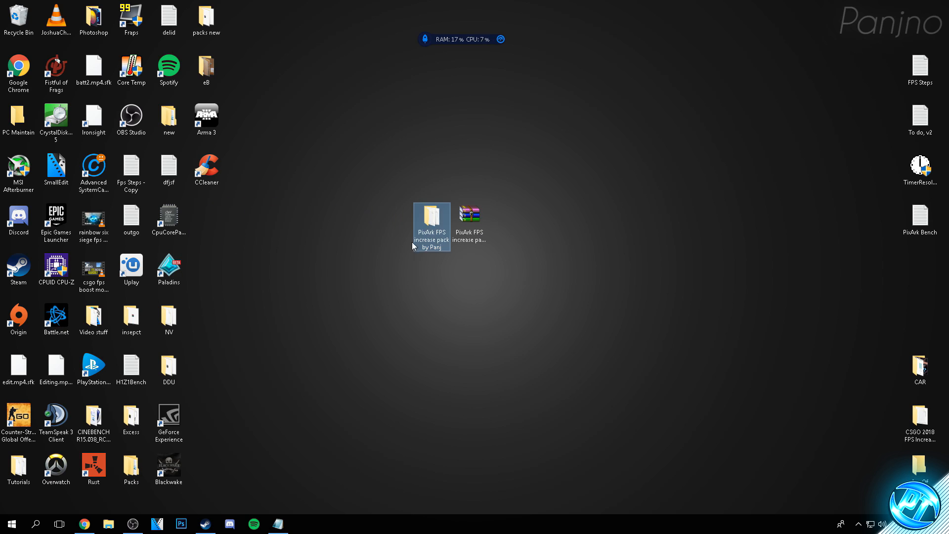
{"action": "double_click", "coordinate": [428, 218]}
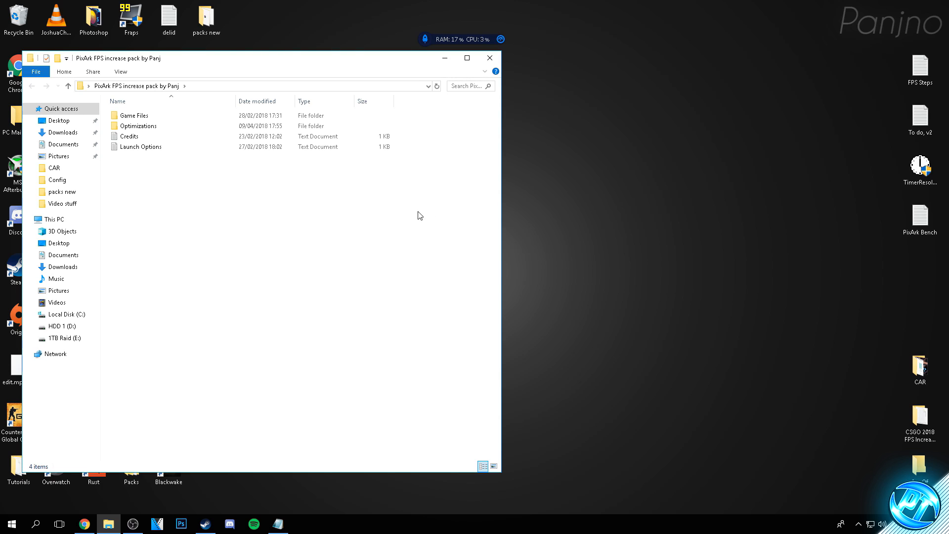
{"action": "left_click_drag", "start_coordinate": [344, 65], "coordinate": [470, 99]}
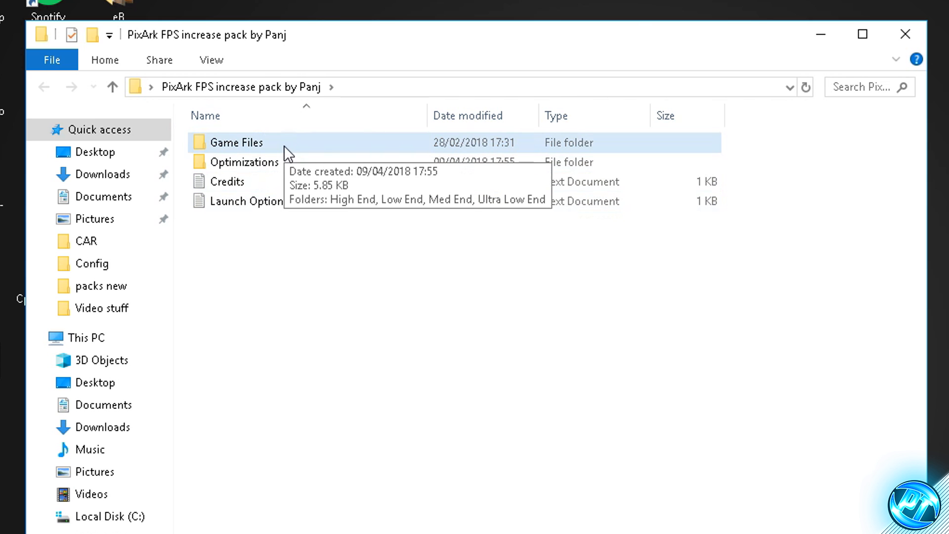
Look over the items in the extracted pack and open the Launch Options text file
{"action": "left_click", "coordinate": [291, 160]}
{"action": "left_click", "coordinate": [277, 184]}
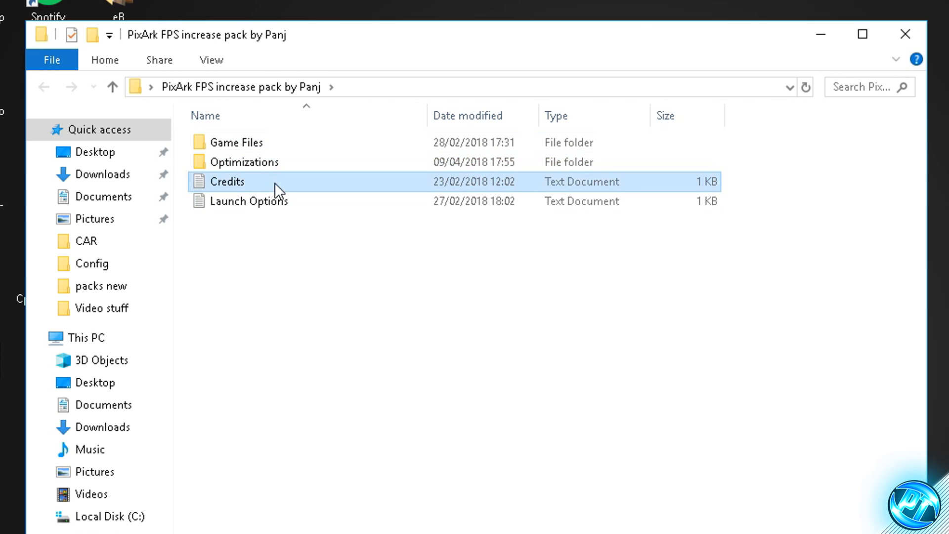
{"action": "left_click", "coordinate": [253, 200]}
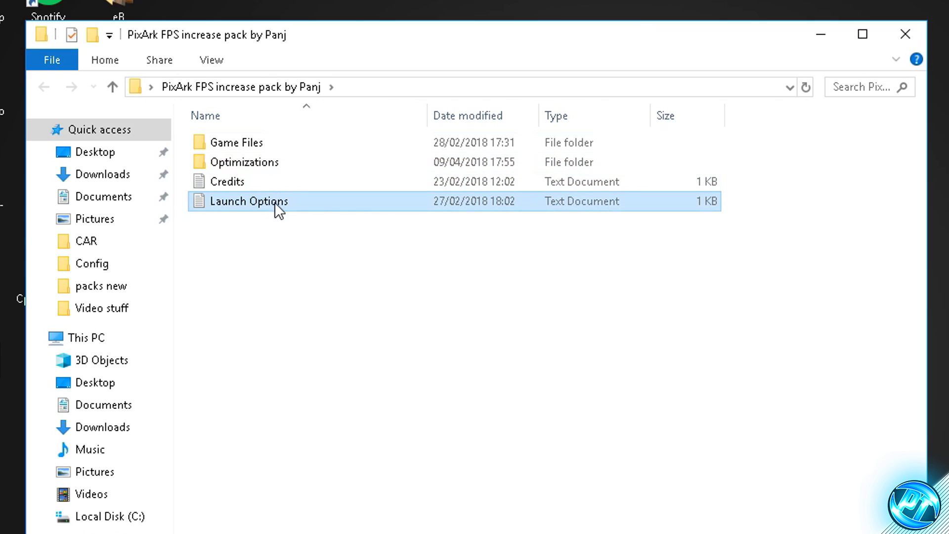
{"action": "left_click", "coordinate": [280, 254]}
{"action": "left_click", "coordinate": [254, 179]}
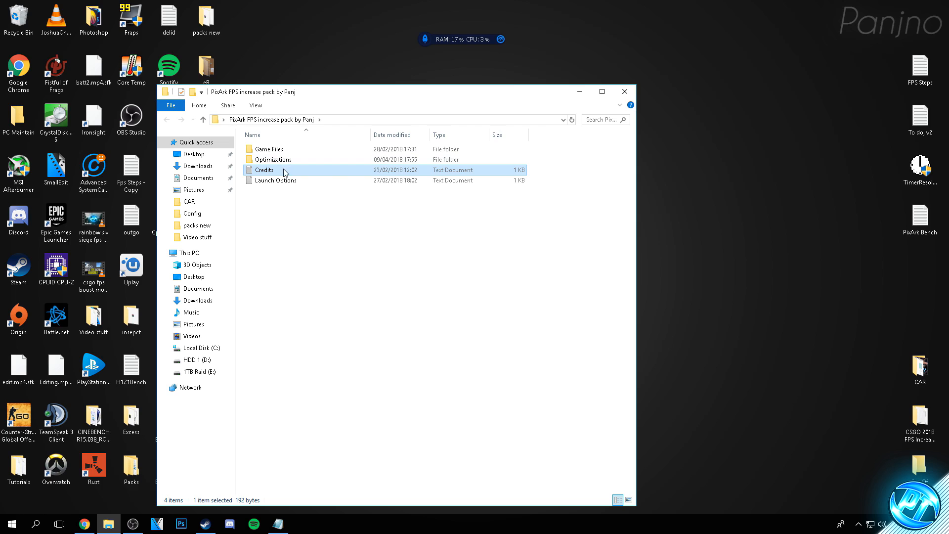
{"action": "left_click", "coordinate": [265, 213]}
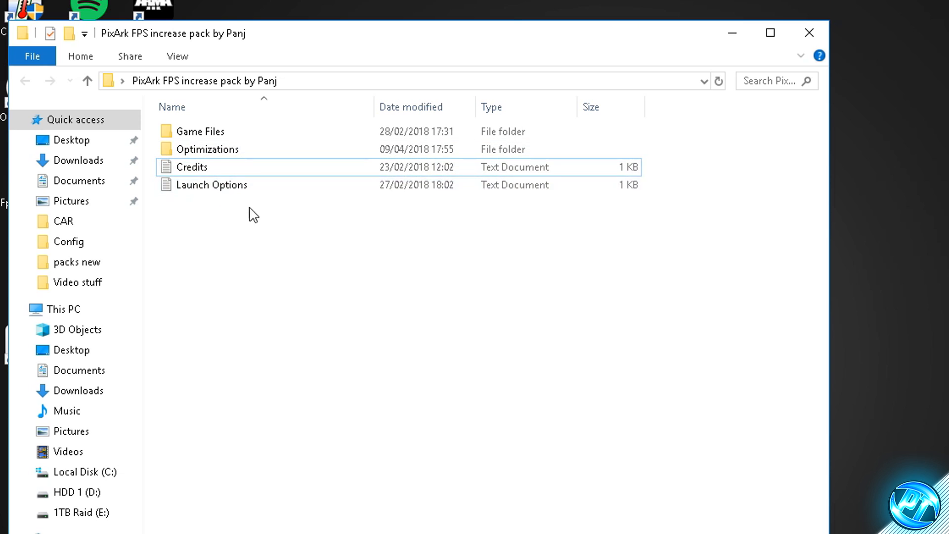
{"action": "double_click", "coordinate": [225, 187]}
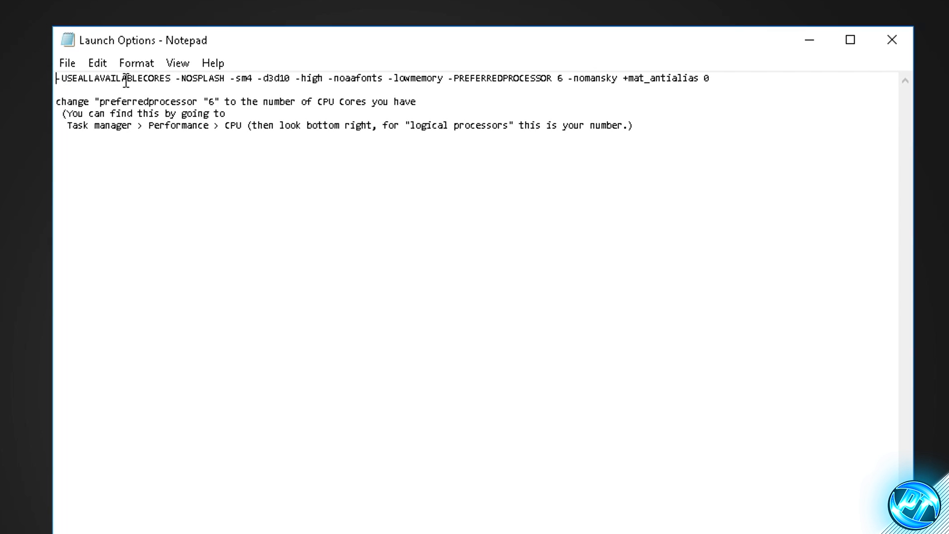
Read the launch options line and the note on how to choose the PREFERREDPROCESSOR number
{"action": "left_click_drag", "start_coordinate": [73, 82], "coordinate": [198, 79]}
{"action": "left_click", "coordinate": [231, 99]}
{"action": "left_click", "coordinate": [535, 78]}
{"action": "left_click_drag", "start_coordinate": [449, 78], "coordinate": [552, 77]}
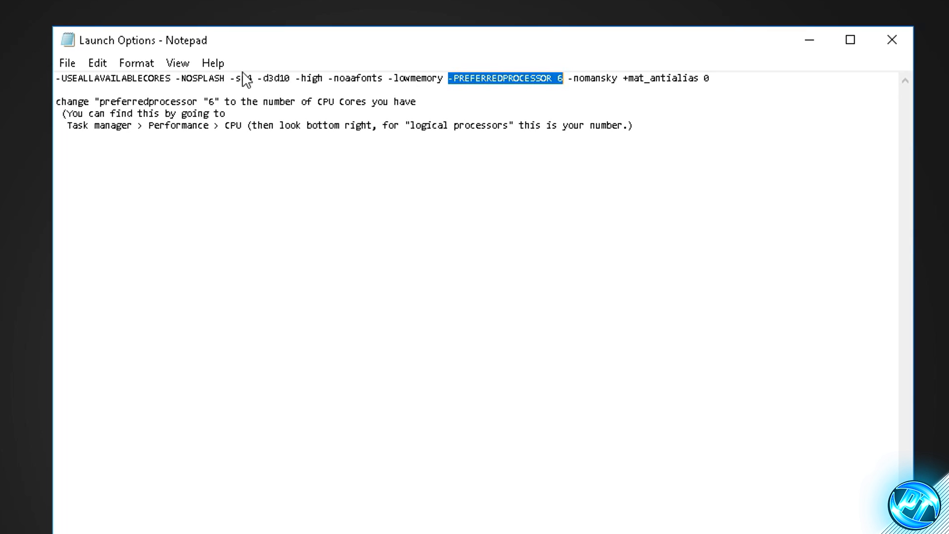
{"action": "left_click_drag", "start_coordinate": [61, 101], "coordinate": [622, 126]}
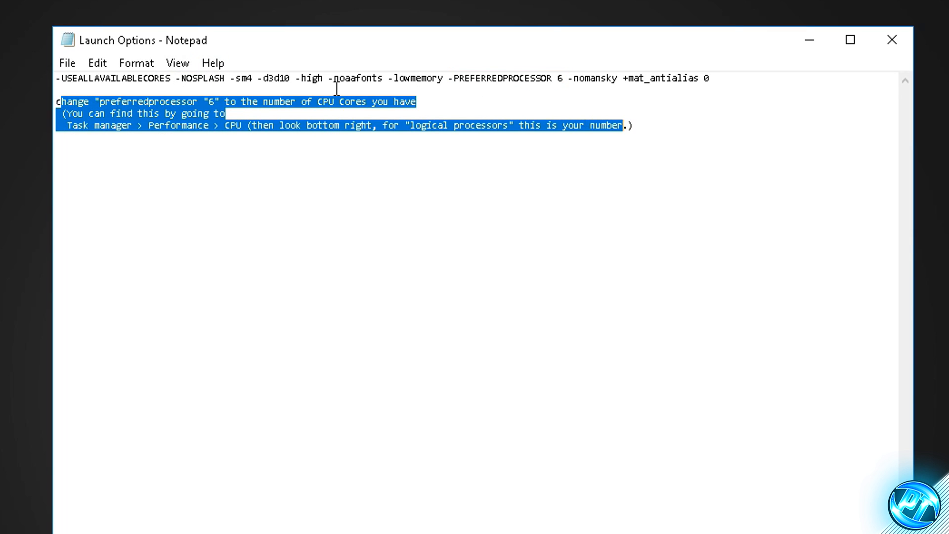
{"action": "left_click", "coordinate": [482, 126]}
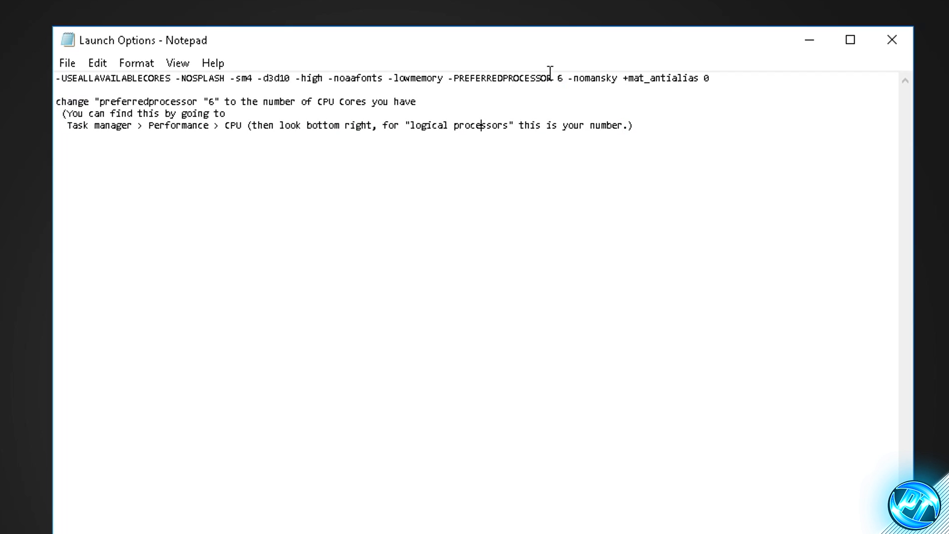
{"action": "left_click_drag", "start_coordinate": [563, 78], "coordinate": [449, 78]}
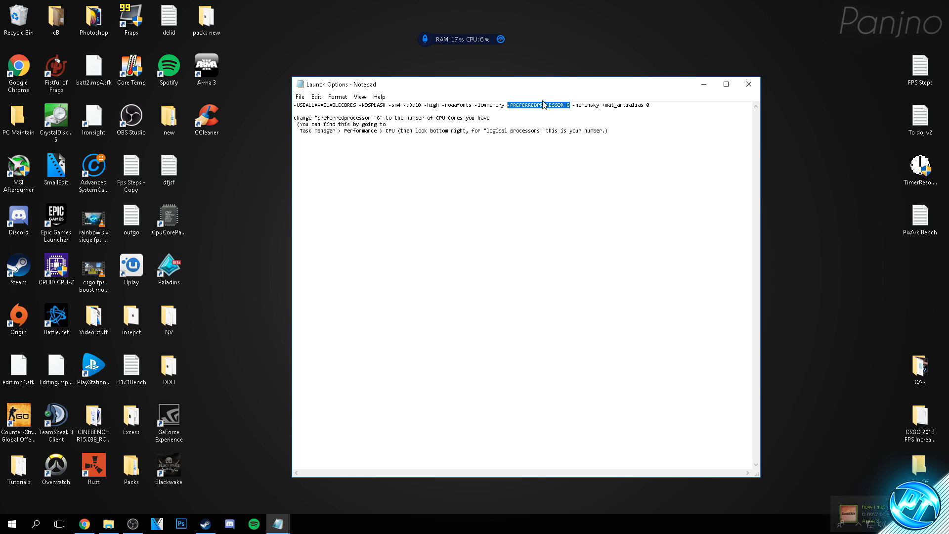
{"action": "left_click", "coordinate": [536, 162]}
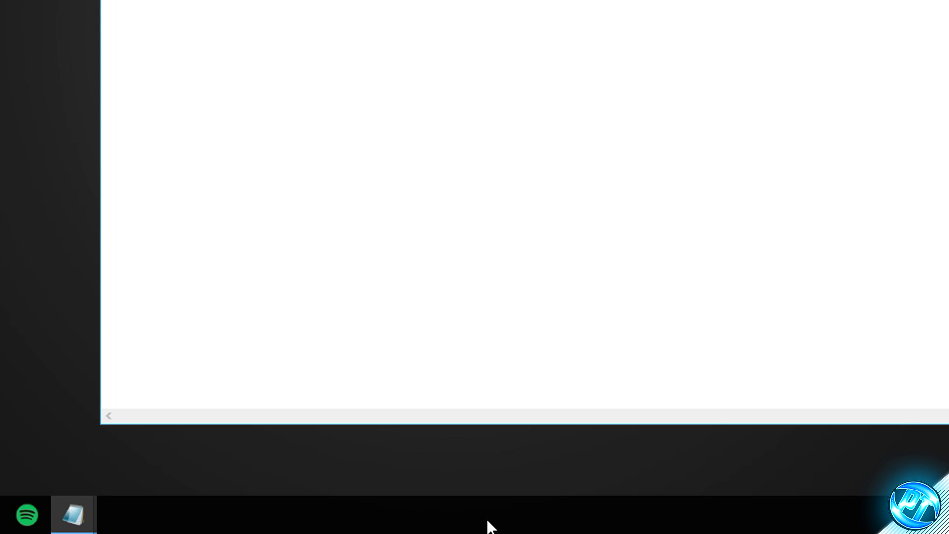
Check the CPU's number of logical processors in Task Manager's performance view, then minimize it
{"action": "right_click", "coordinate": [492, 529]}
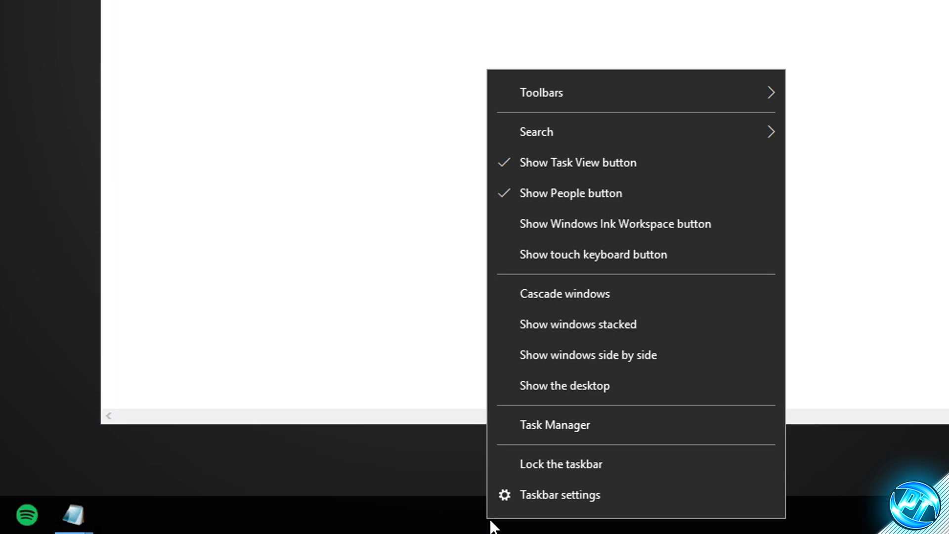
{"action": "left_click", "coordinate": [539, 426]}
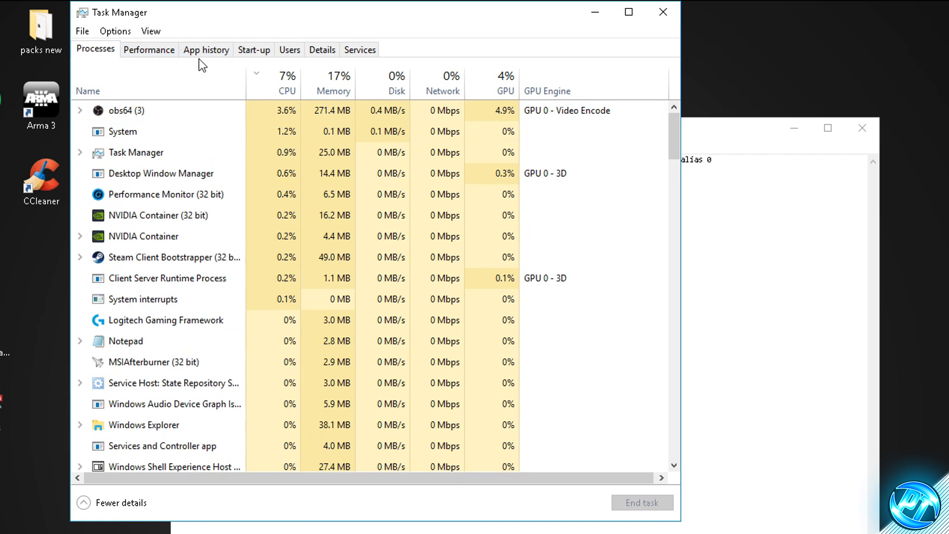
{"action": "left_click", "coordinate": [153, 53]}
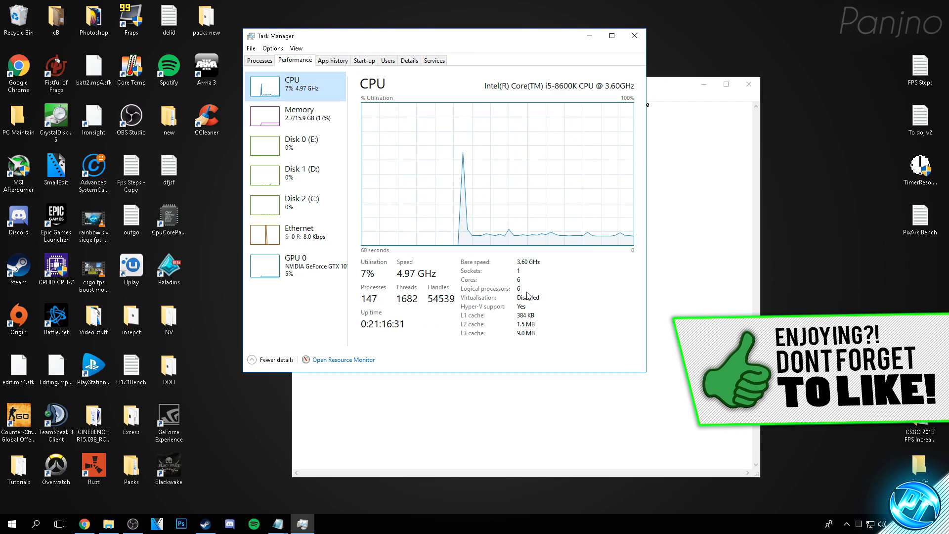
{"action": "left_click", "coordinate": [590, 36]}
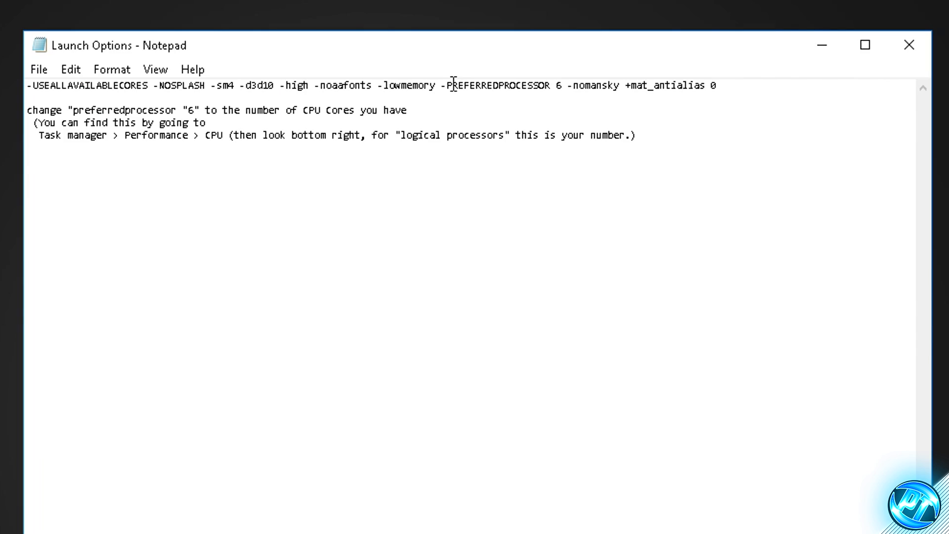
Set the PREFERREDPROCESSOR value in the Launch Options file to 6
{"action": "left_click_drag", "start_coordinate": [513, 105], "coordinate": [557, 105]}
{"action": "left_click", "coordinate": [570, 105]}
{"action": "type", "text": "6"}
Copy the entire launch options line, from -USEALLAVAILABLECORES through +mat_antialias 0
{"action": "left_click_drag", "start_coordinate": [717, 85], "coordinate": [314, 86]}
{"action": "left_click_drag", "start_coordinate": [30, 89], "coordinate": [16, 85]}
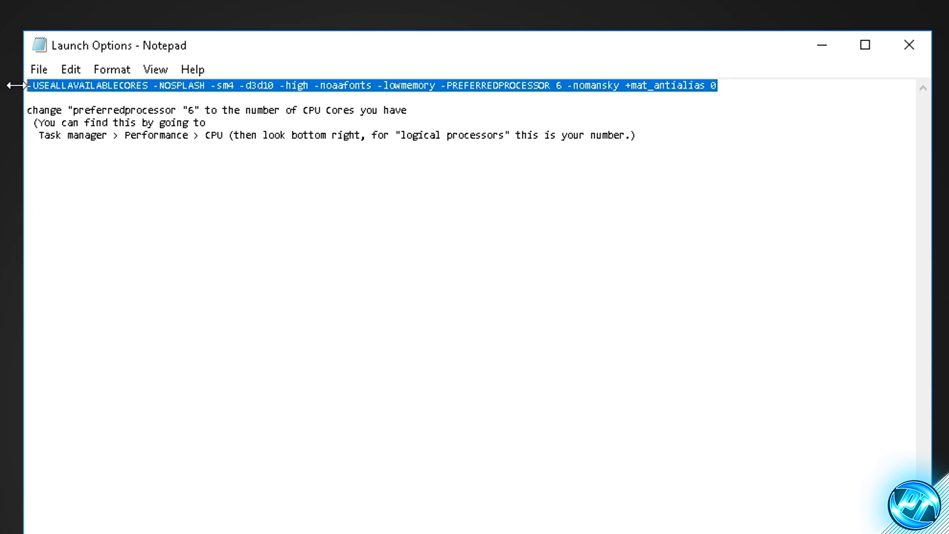
{"action": "right_click", "coordinate": [55, 88]}
{"action": "left_click", "coordinate": [121, 149]}
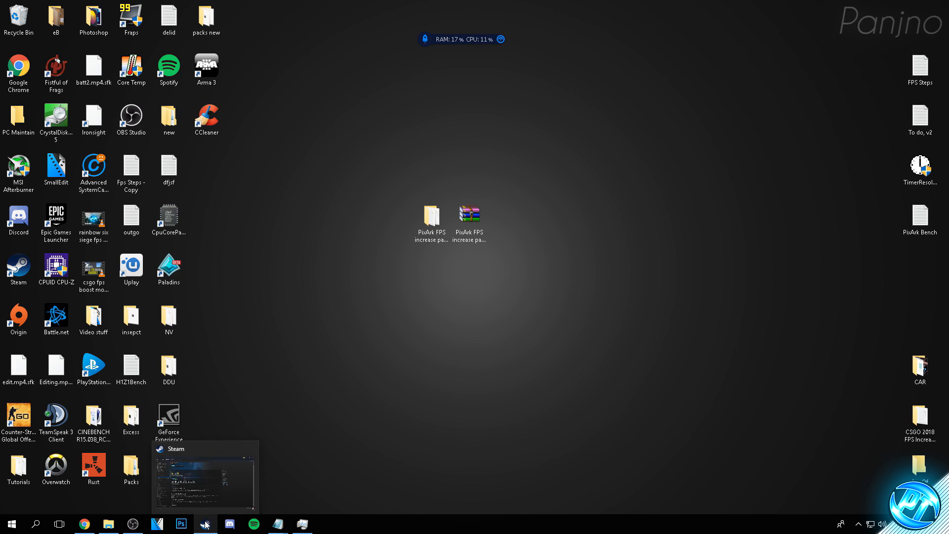
Switch to Steam and apply the copied line as PixARK's launch options in the game's properties
{"action": "left_click", "coordinate": [205, 520]}
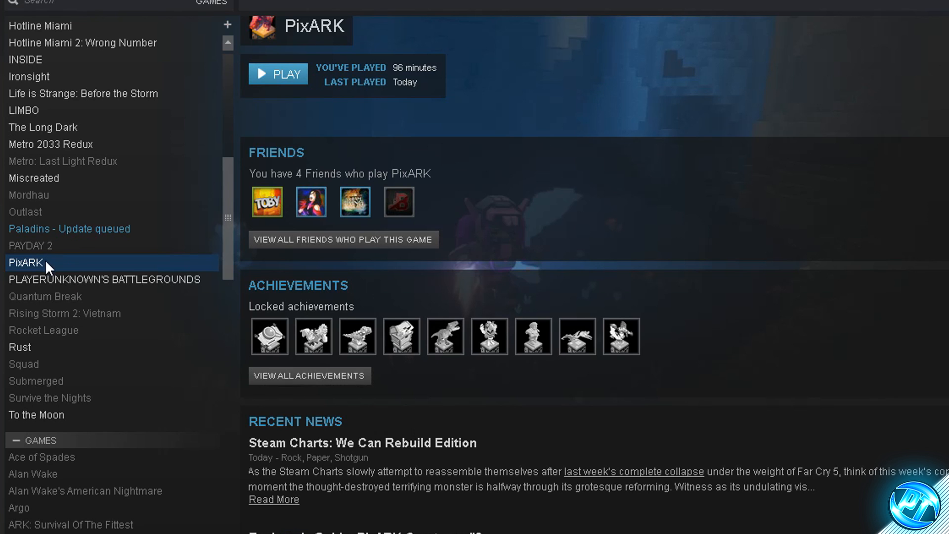
{"action": "right_click", "coordinate": [41, 263]}
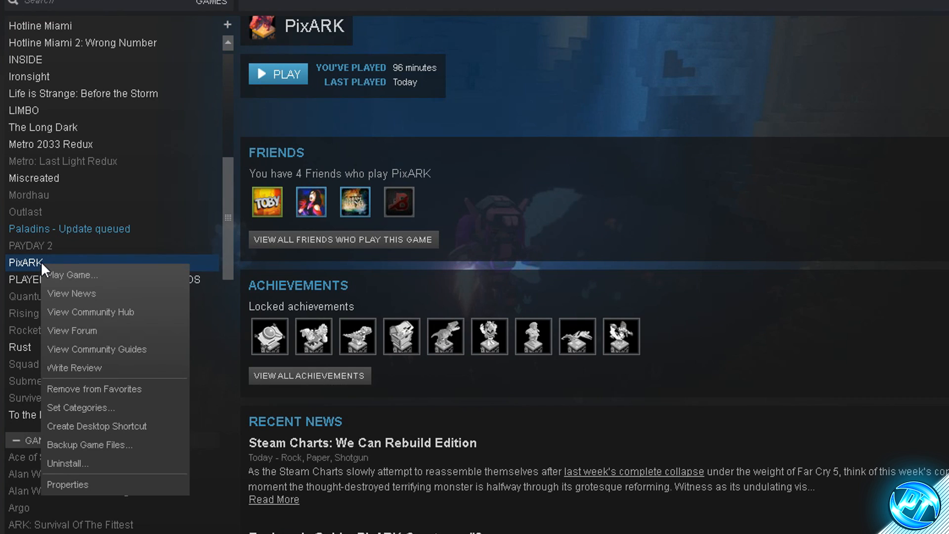
{"action": "left_click", "coordinate": [85, 484]}
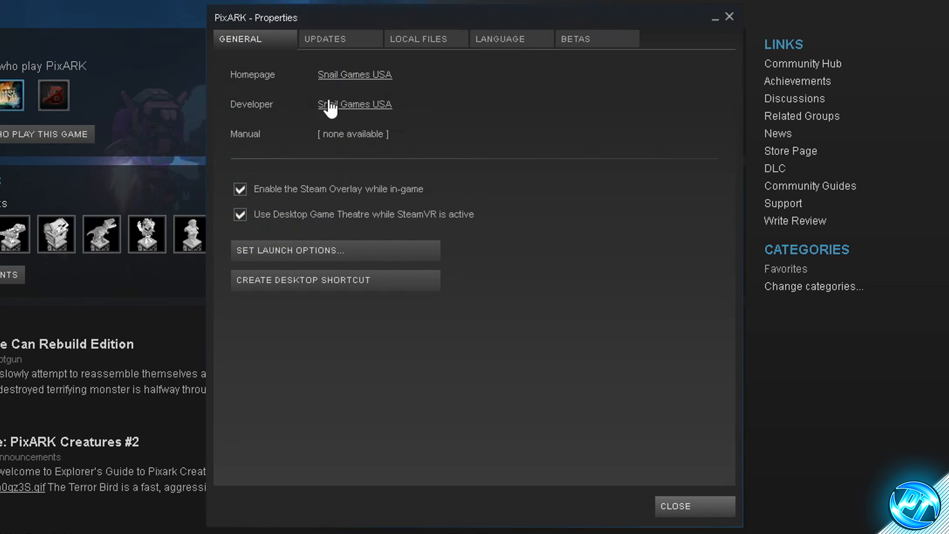
{"action": "left_click", "coordinate": [293, 251]}
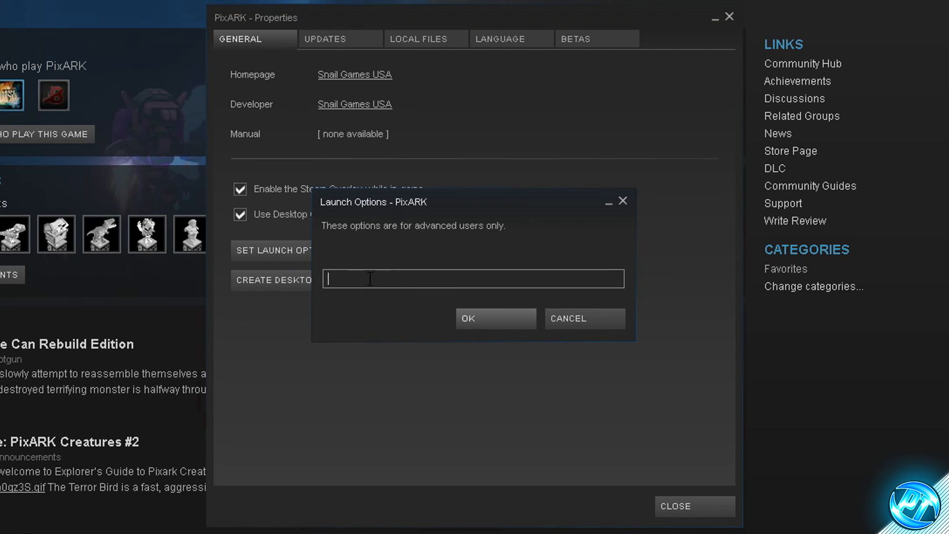
{"action": "right_click", "coordinate": [350, 278]}
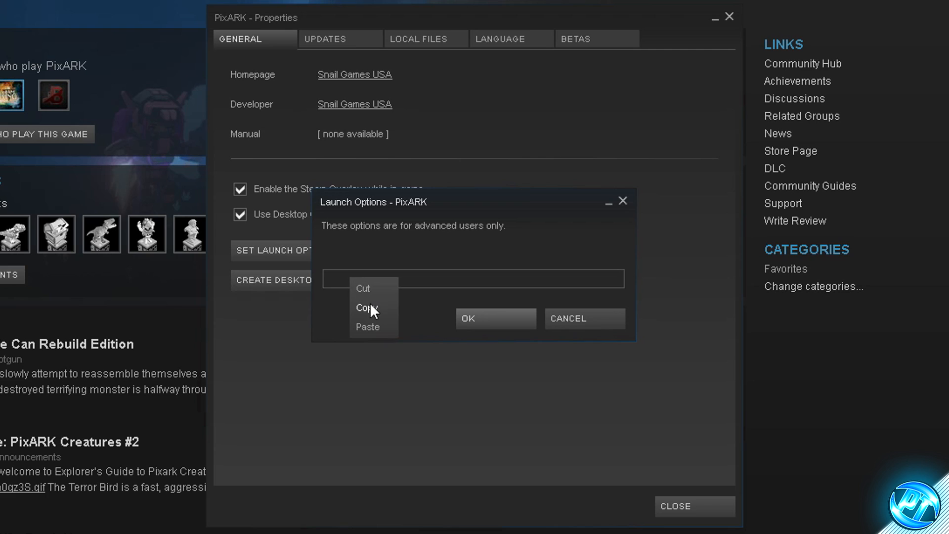
{"action": "left_click", "coordinate": [371, 324]}
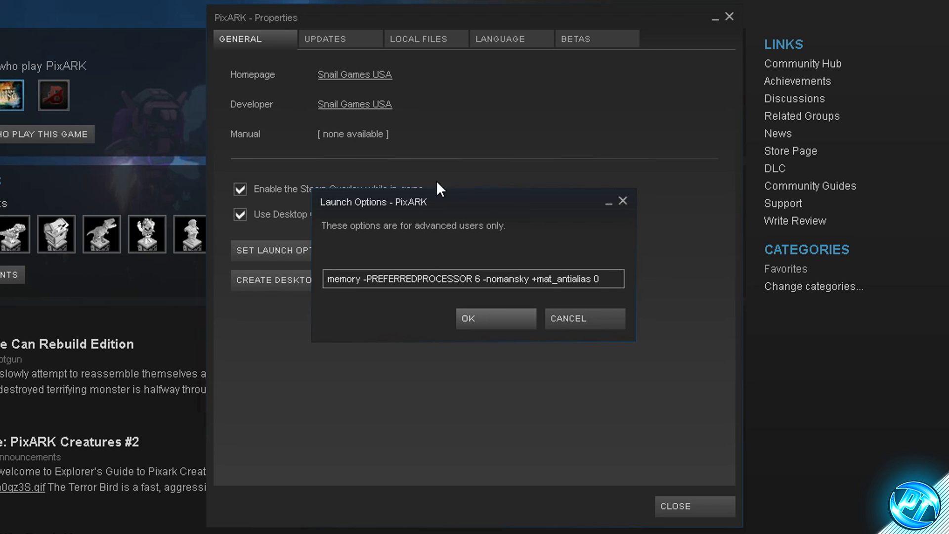
{"action": "left_click", "coordinate": [478, 319]}
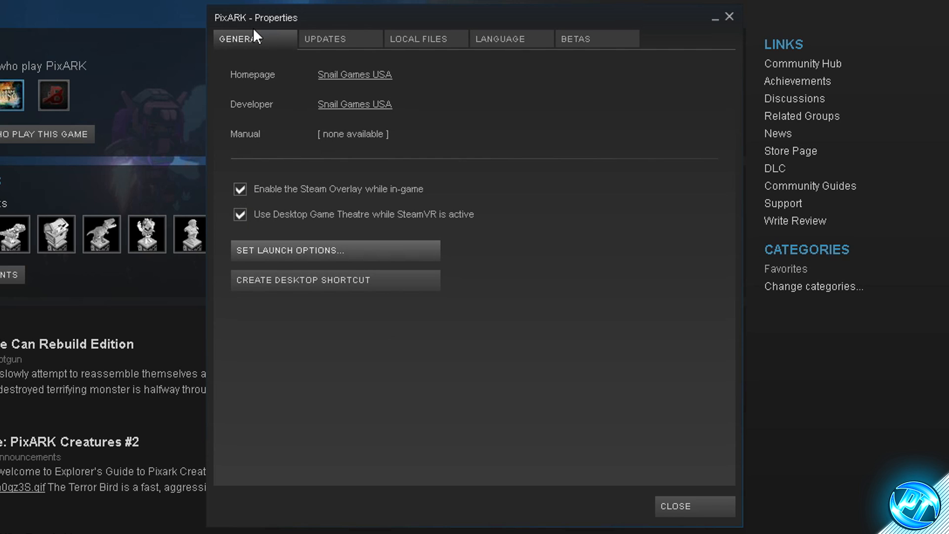
Disable the in-game Steam Overlay and the Desktop Game Theatre option for PixARK
{"action": "left_click", "coordinate": [244, 186]}
{"action": "left_click", "coordinate": [241, 215]}
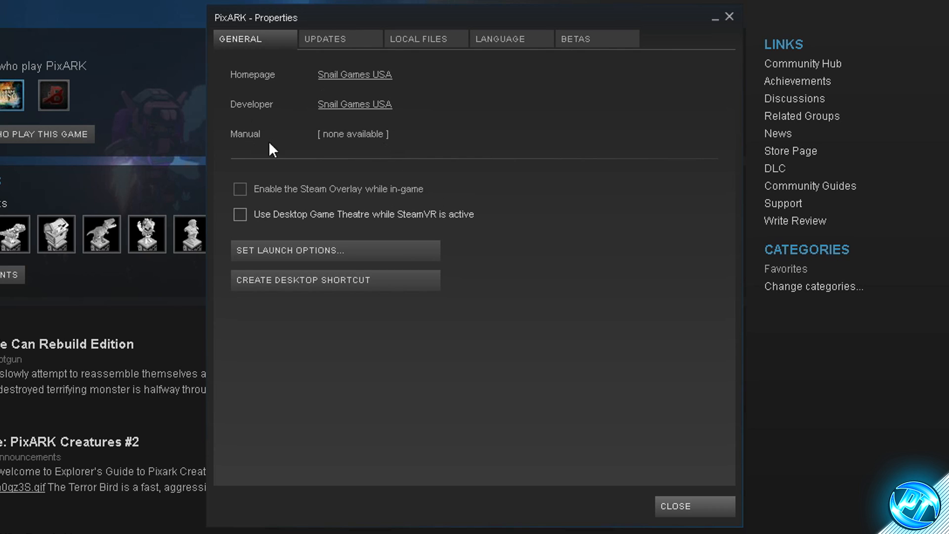
{"action": "left_click", "coordinate": [243, 189]}
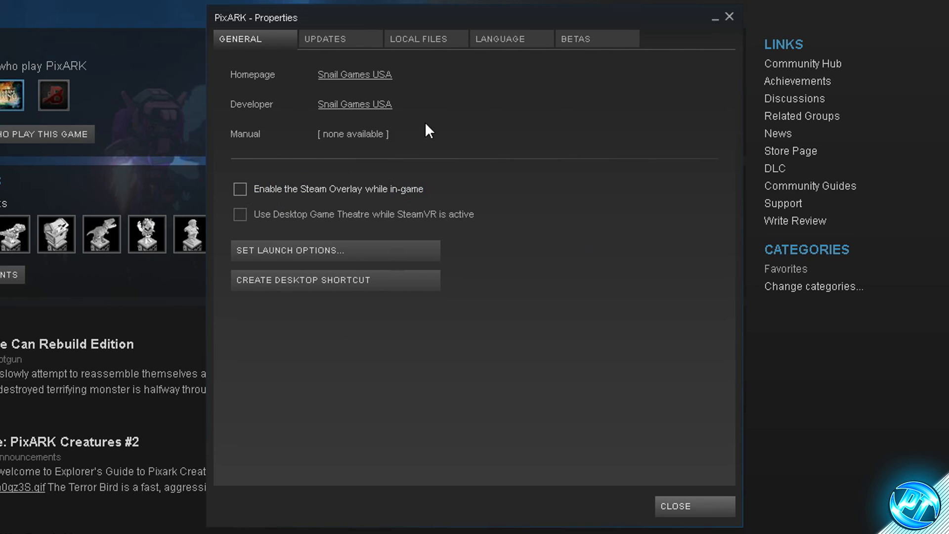
Browse PixARK's local files and open the ShooterGame\Binaries\Win64 folder
{"action": "left_click", "coordinate": [430, 42]}
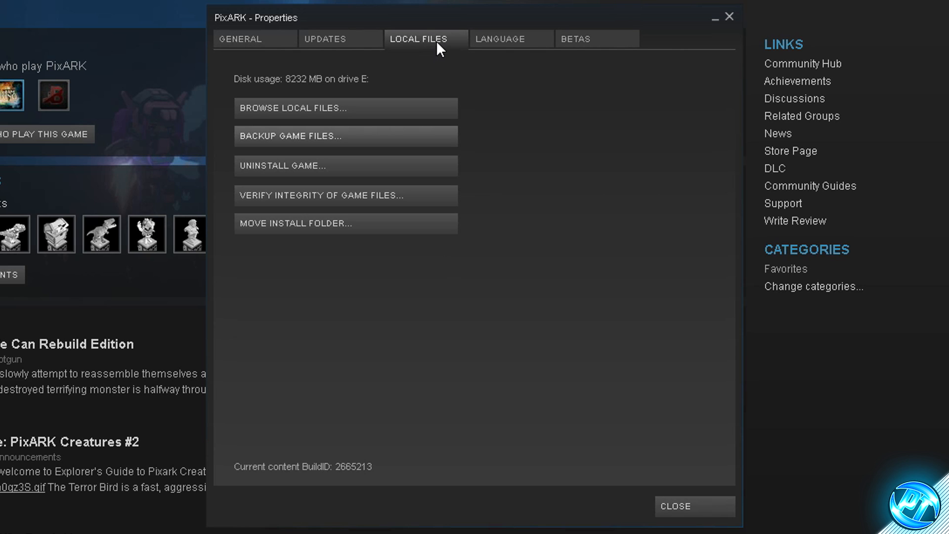
{"action": "left_click", "coordinate": [330, 108]}
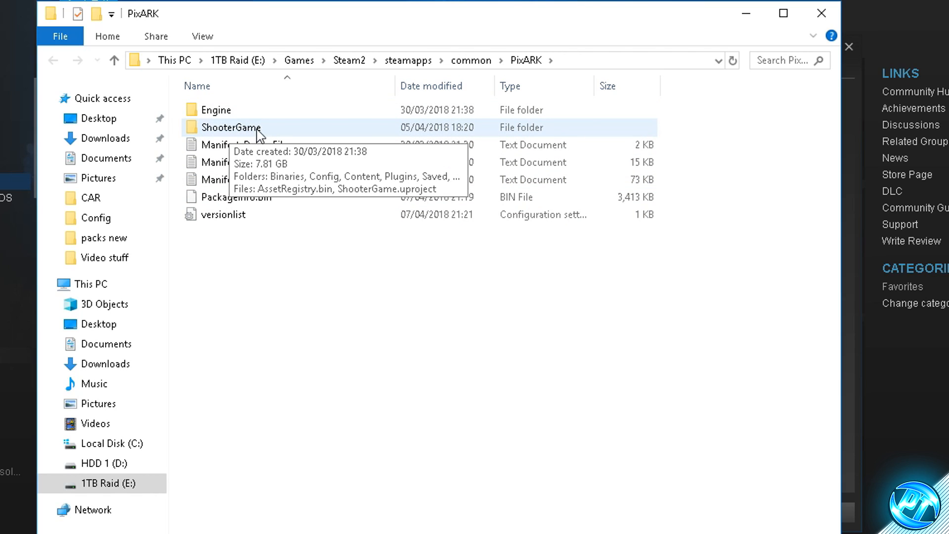
{"action": "double_click", "coordinate": [257, 129]}
{"action": "double_click", "coordinate": [236, 116]}
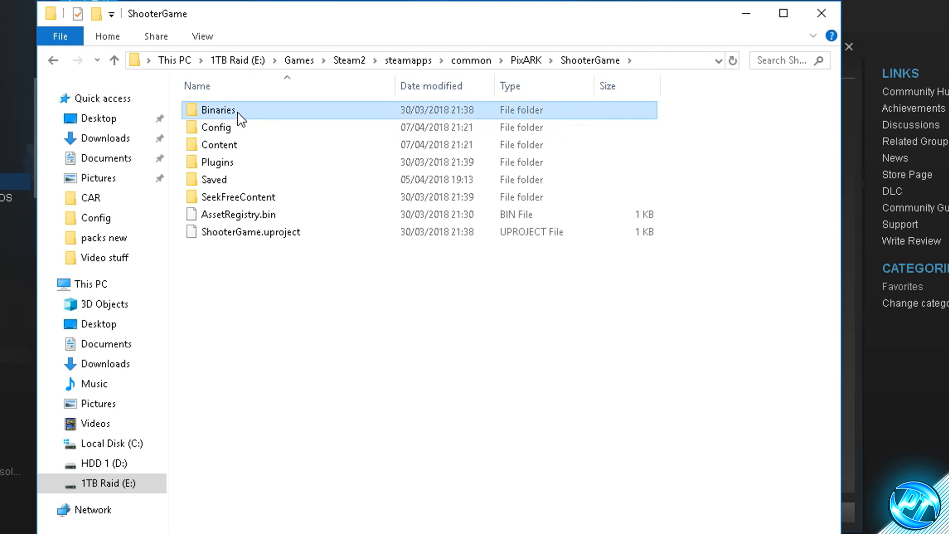
{"action": "double_click", "coordinate": [239, 115]}
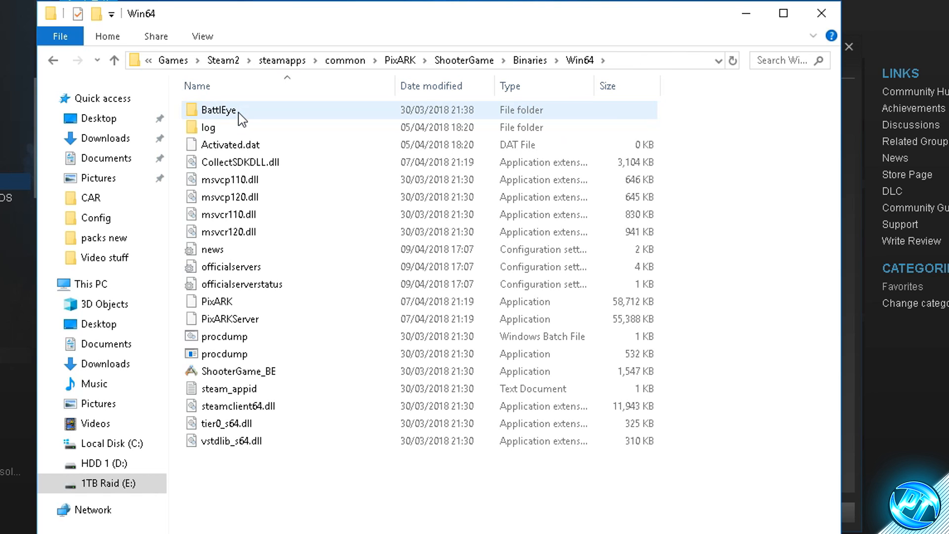
Locate the PixARK, PixARKServer and ShooterGame_BE applications in the Win64 folder
{"action": "left_click", "coordinate": [243, 302]}
{"action": "left_click", "coordinate": [258, 320]}
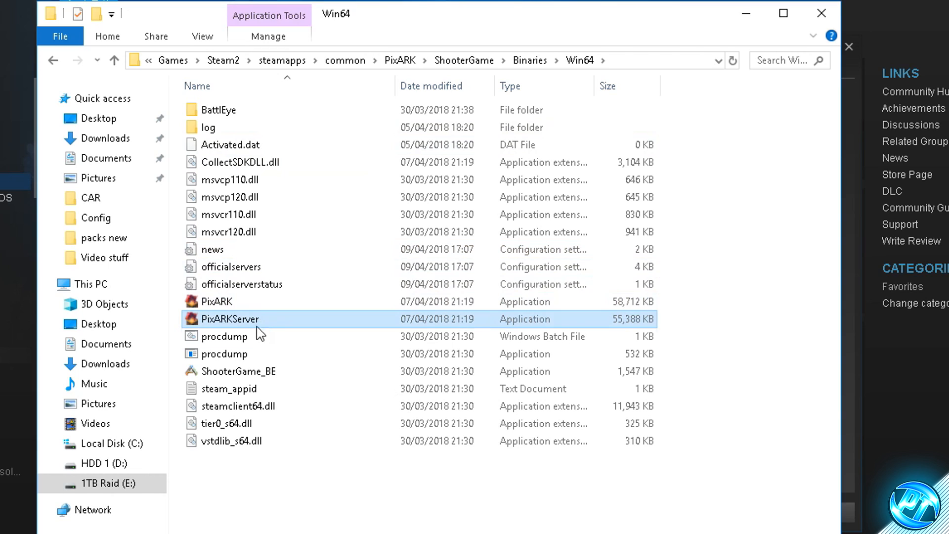
{"action": "left_click", "coordinate": [271, 375]}
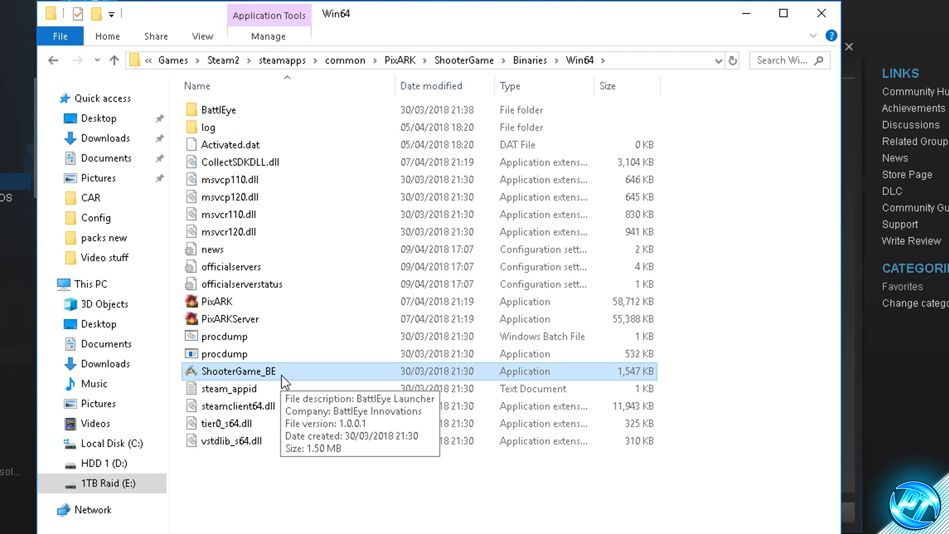
Set the PixARK application's compatibility to override high DPI scaling by Application and disable full-screen optimisations, closing the open windows
{"action": "left_click", "coordinate": [229, 302]}
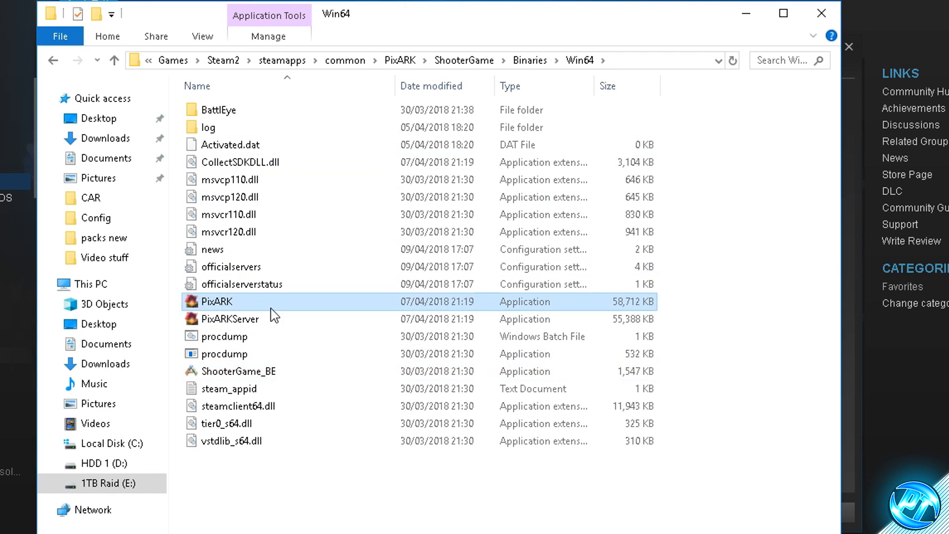
{"action": "right_click", "coordinate": [233, 303]}
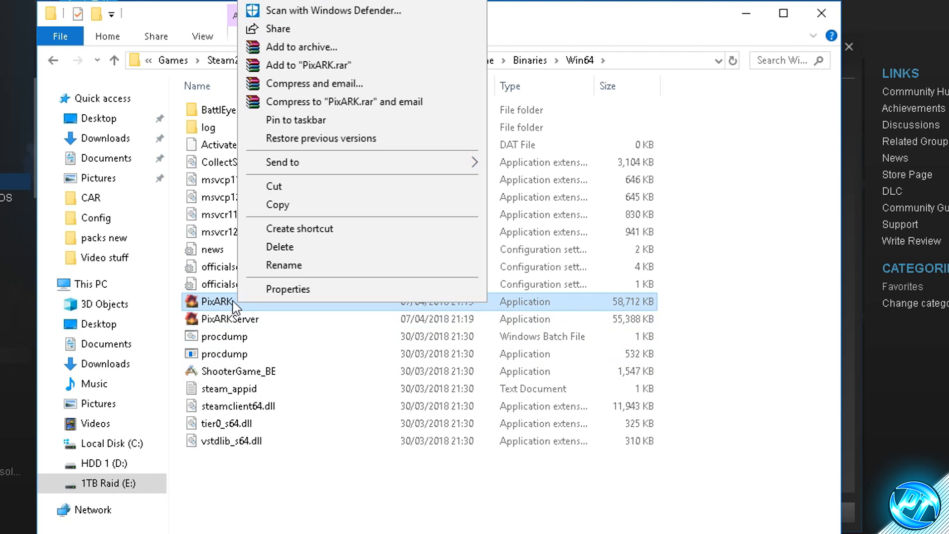
{"action": "left_click", "coordinate": [294, 290]}
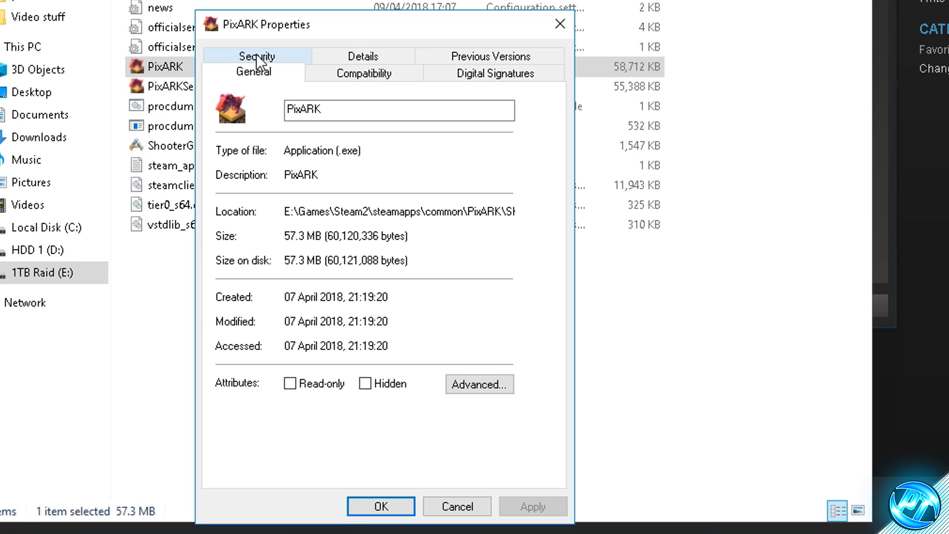
{"action": "left_click", "coordinate": [335, 71]}
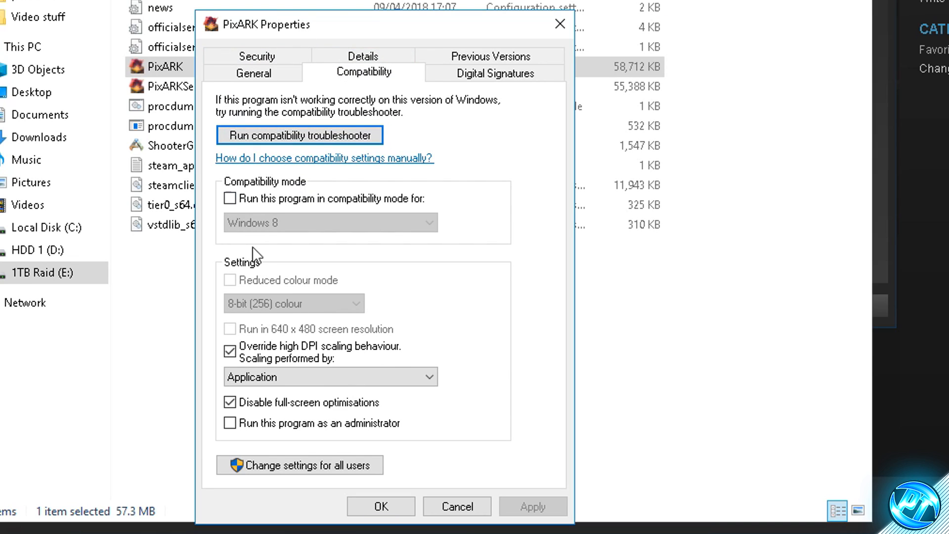
{"action": "left_click", "coordinate": [230, 351]}
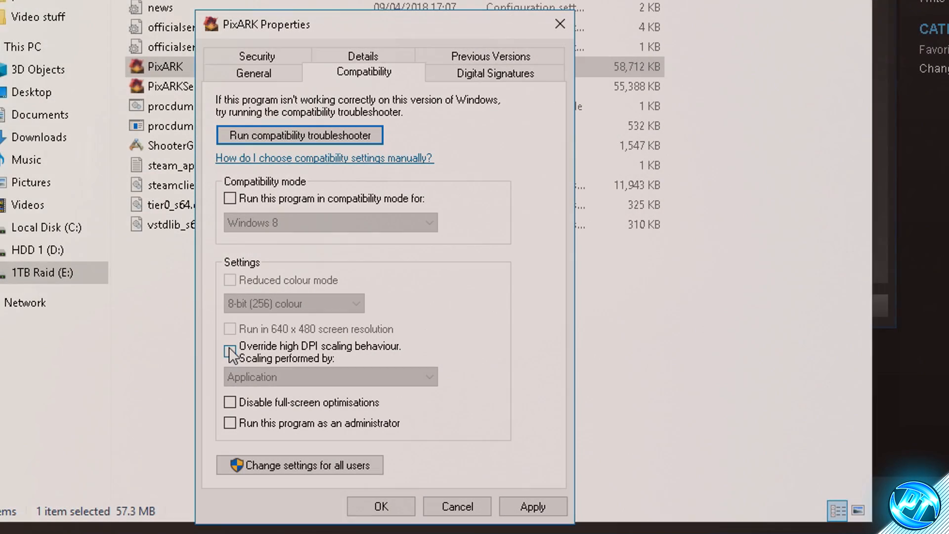
{"action": "left_click", "coordinate": [230, 352]}
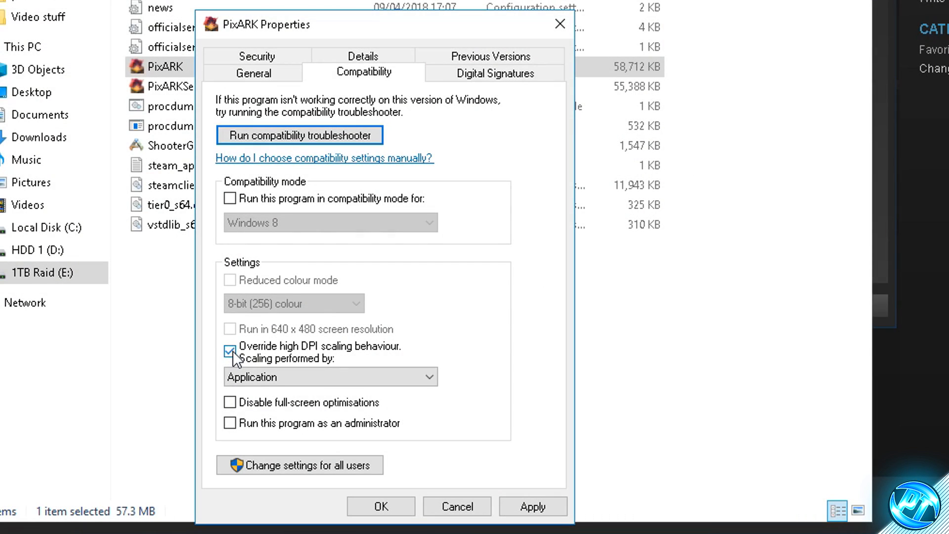
{"action": "left_click", "coordinate": [230, 401]}
{"action": "left_click", "coordinate": [531, 506]}
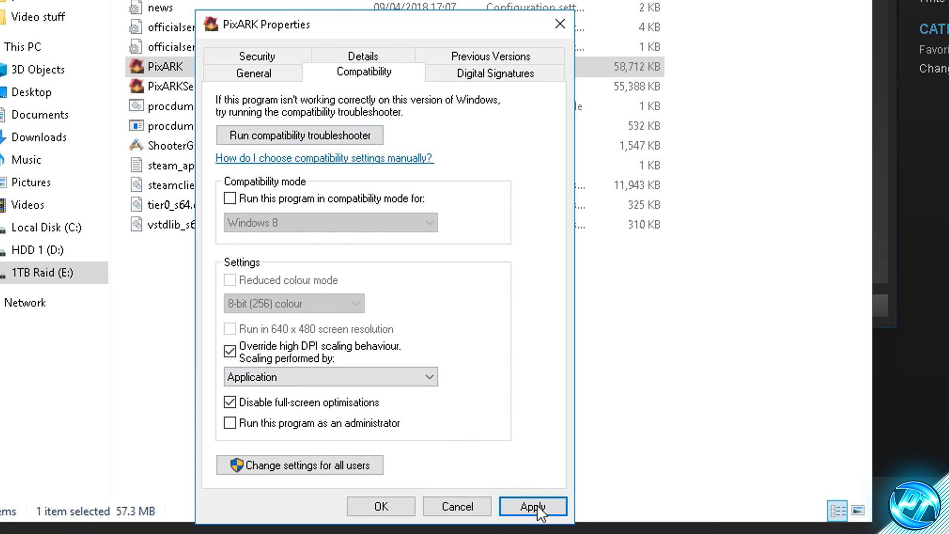
{"action": "left_click", "coordinate": [380, 508]}
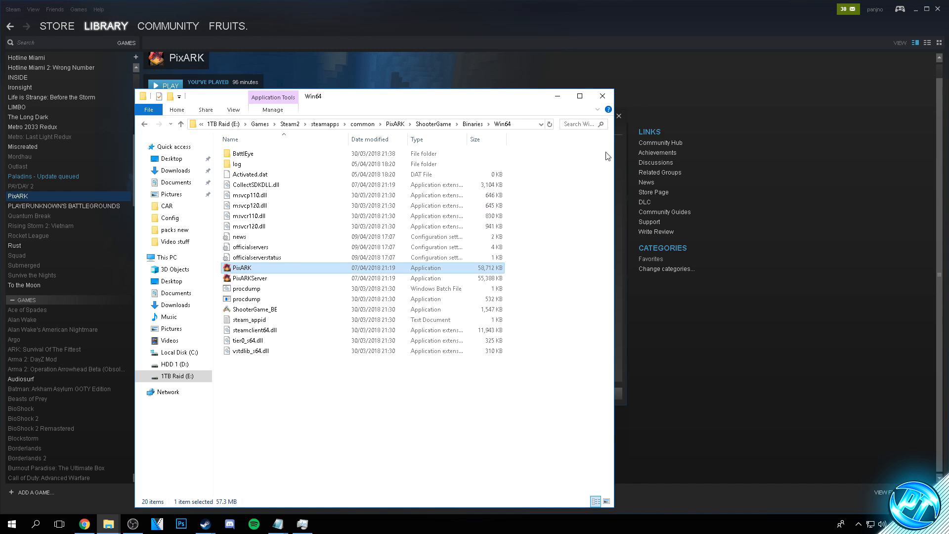
{"action": "left_click", "coordinate": [602, 96]}
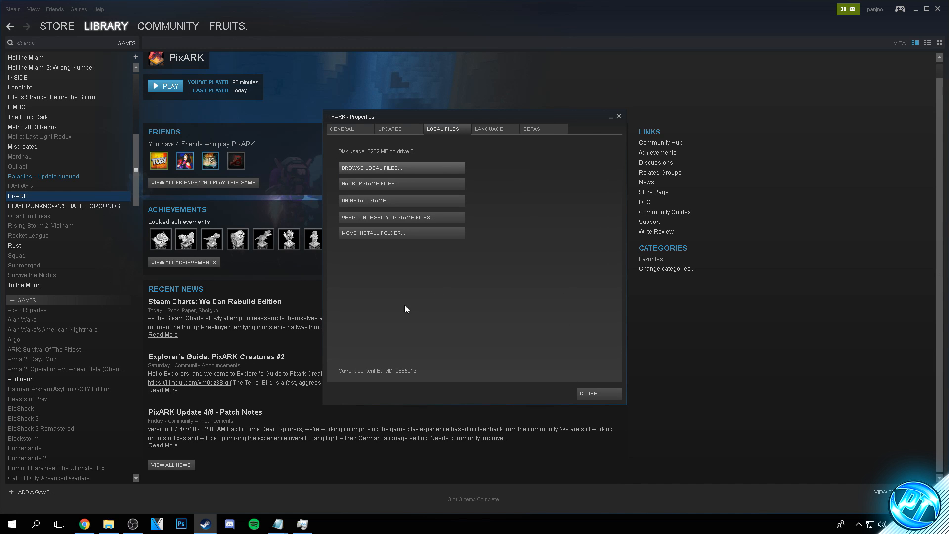
{"action": "left_click", "coordinate": [592, 392]}
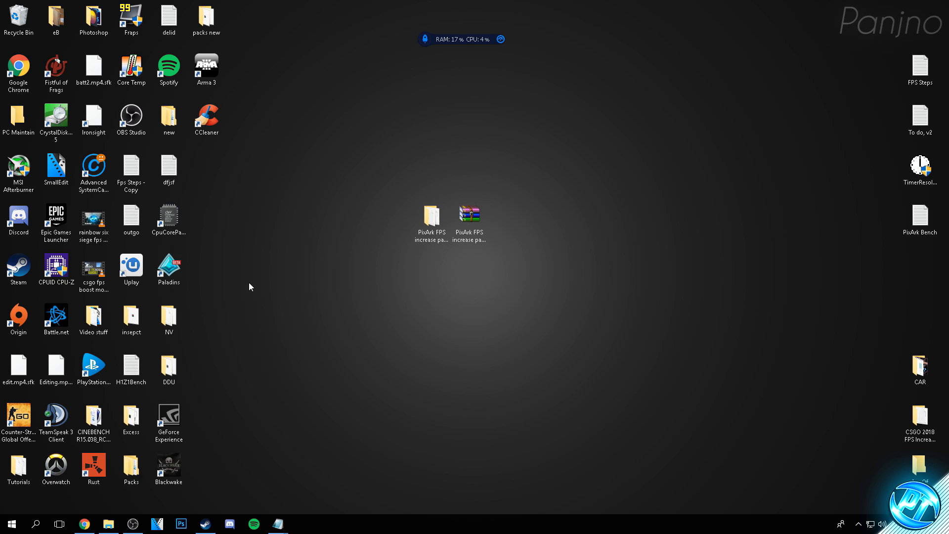
Launch PixARK from the Steam library and open its in-game options
{"action": "left_click", "coordinate": [205, 524]}
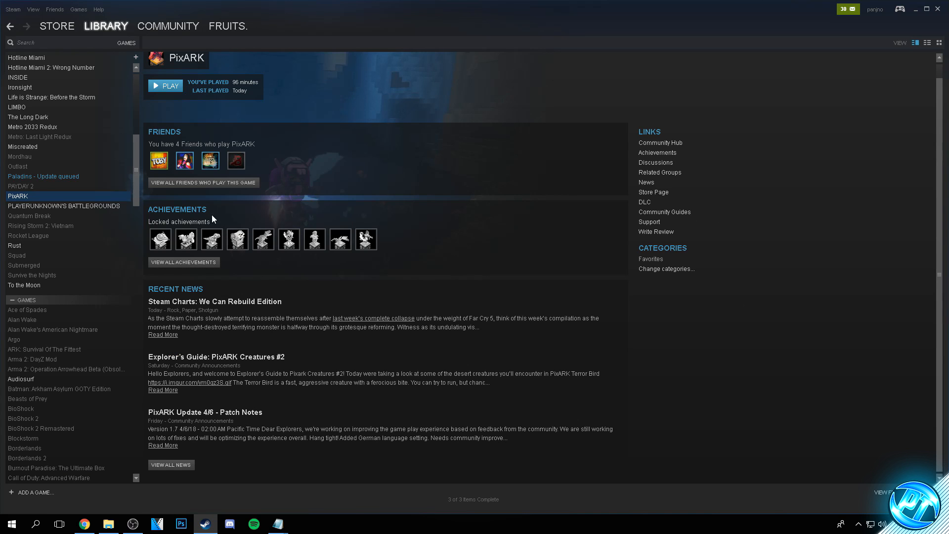
{"action": "left_click", "coordinate": [173, 89]}
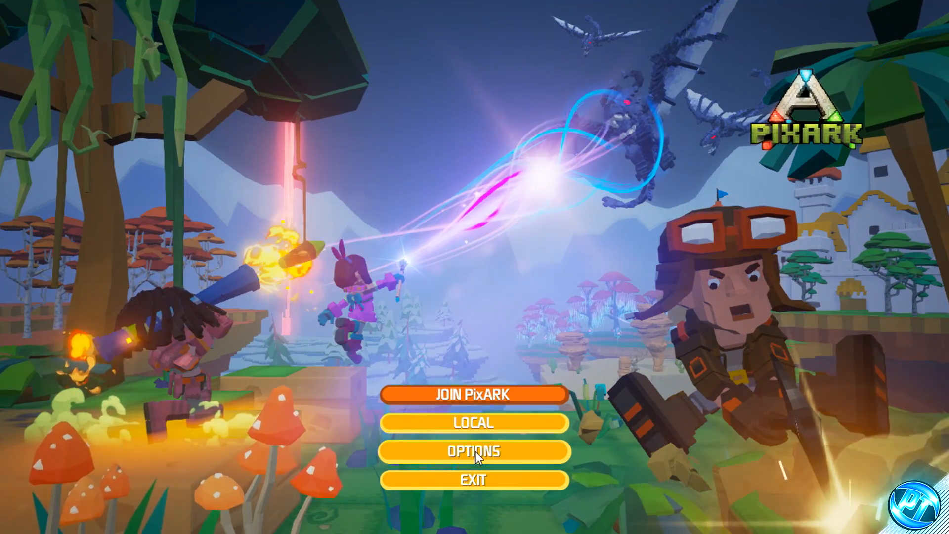
{"action": "left_click", "coordinate": [476, 452]}
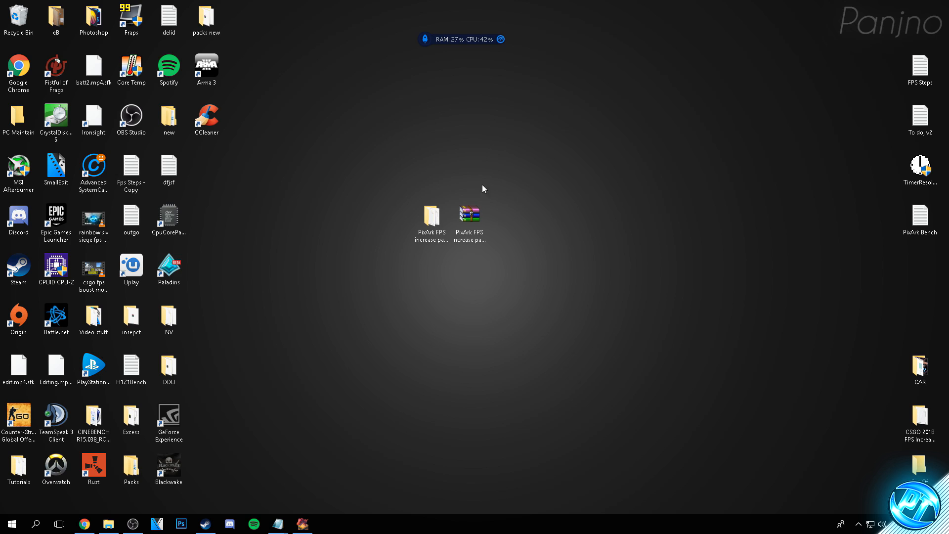
Switch to the desktop and open the High End "In game settings" text file from the FPS increase pack's Game Files folder
{"action": "left_click", "coordinate": [432, 220]}
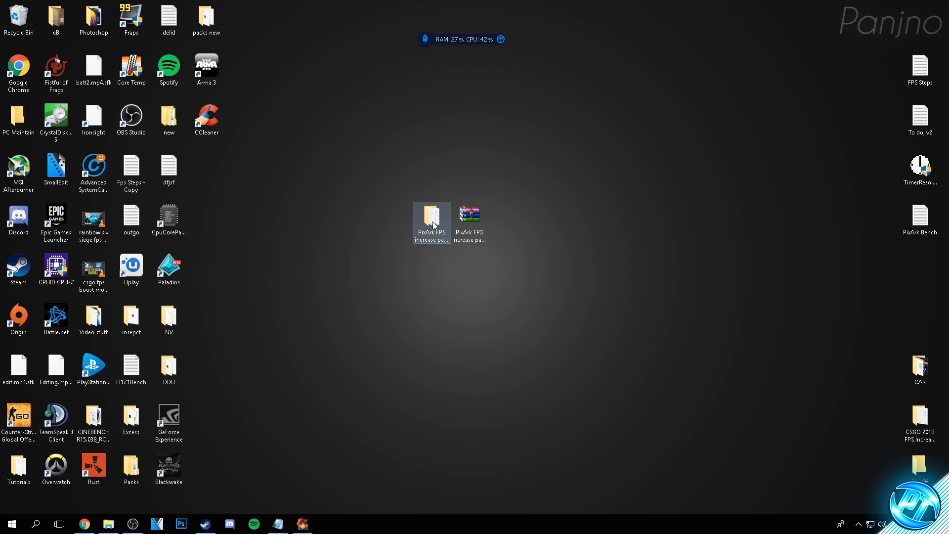
{"action": "double_click", "coordinate": [430, 223]}
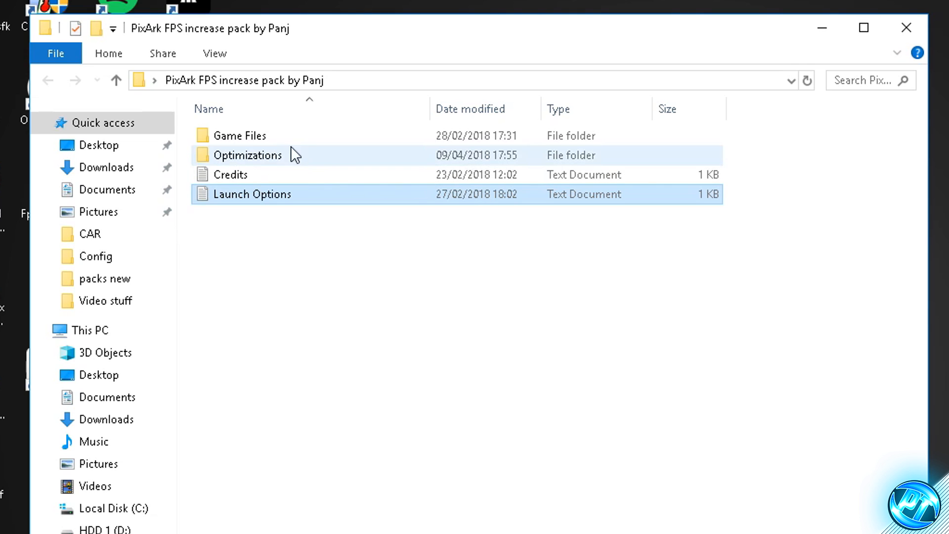
{"action": "double_click", "coordinate": [254, 140]}
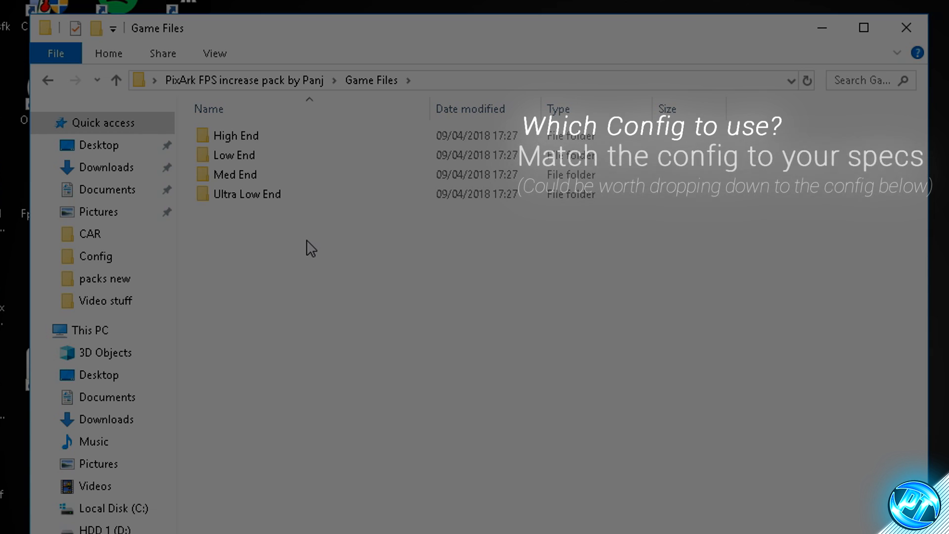
{"action": "mouse_move", "coordinate": [314, 189]}
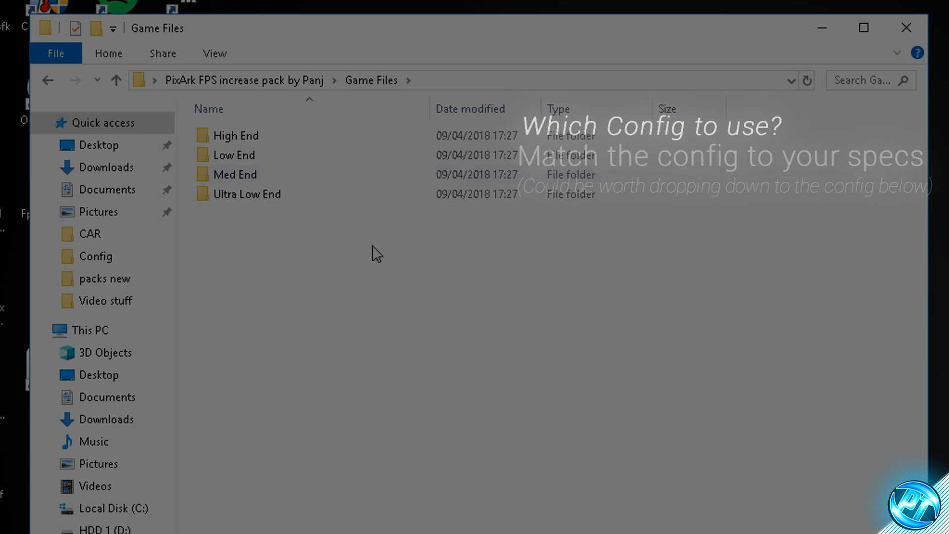
{"action": "left_click", "coordinate": [230, 135]}
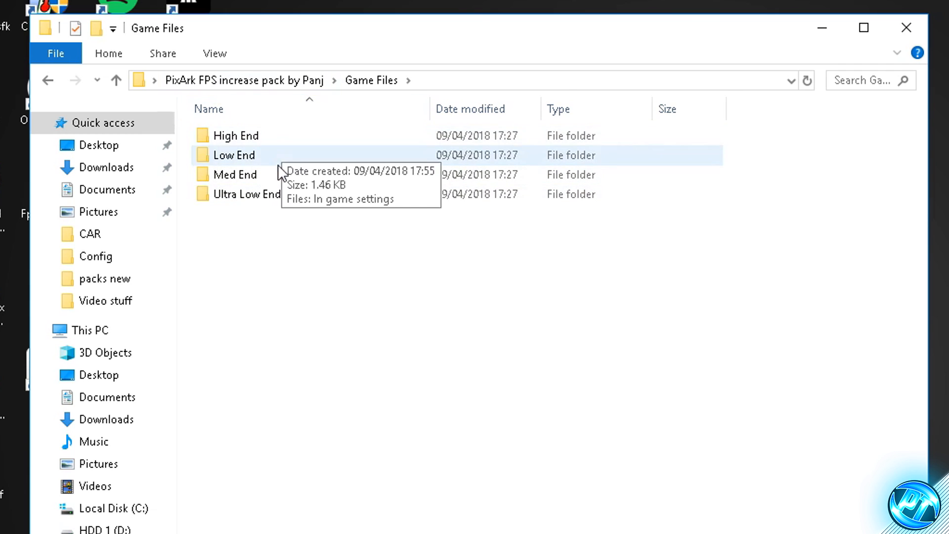
{"action": "double_click", "coordinate": [269, 142]}
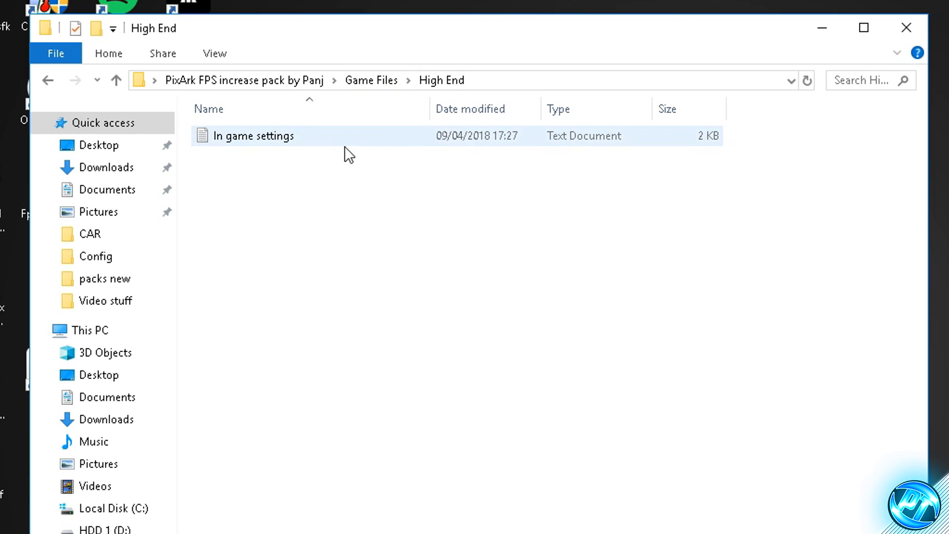
{"action": "double_click", "coordinate": [288, 140]}
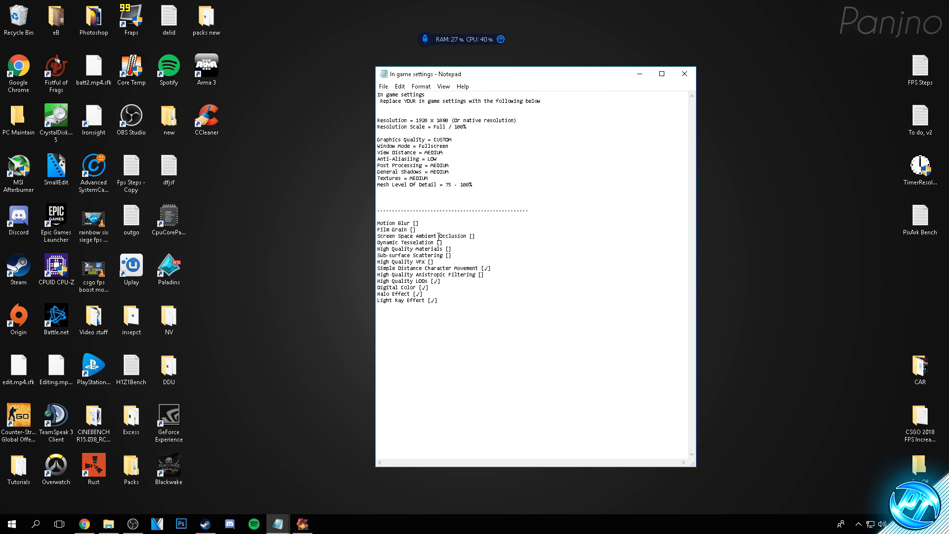
{"action": "left_click_drag", "start_coordinate": [444, 307], "coordinate": [407, 113]}
{"action": "left_click", "coordinate": [441, 227]}
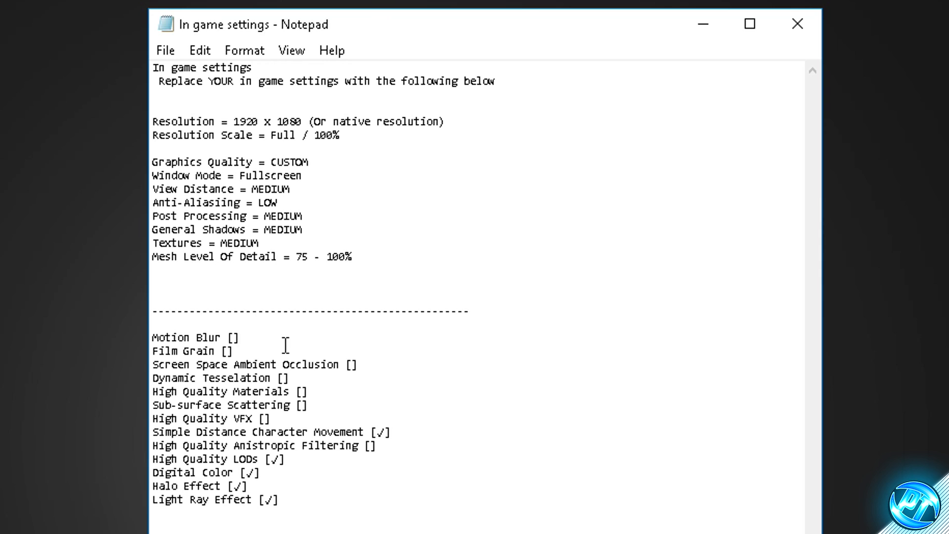
Review the recommended graphics settings listed in the High End text file
{"action": "left_click_drag", "start_coordinate": [313, 499], "coordinate": [158, 163]}
{"action": "left_click", "coordinate": [325, 417]}
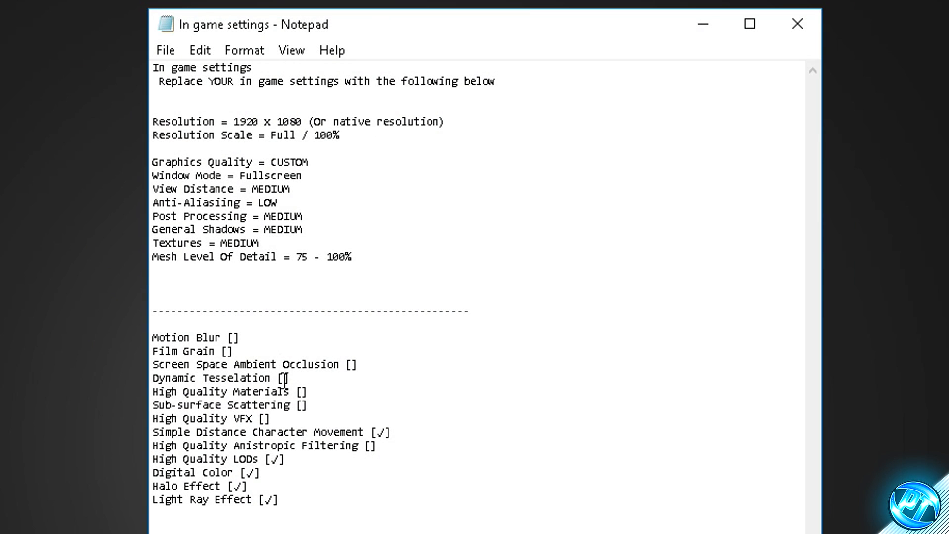
{"action": "left_click_drag", "start_coordinate": [295, 489], "coordinate": [126, 52]}
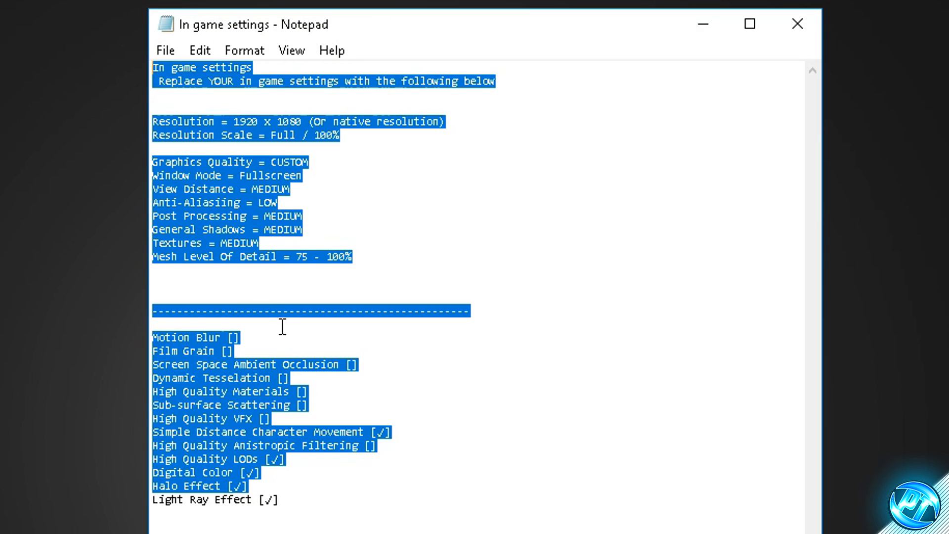
{"action": "left_click", "coordinate": [279, 322]}
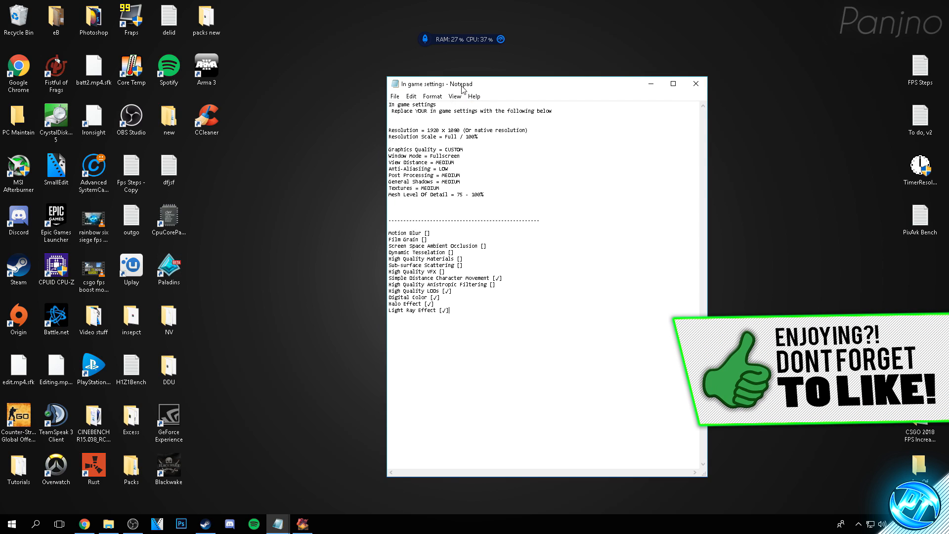
Arrange the settings text file beside the PixARK options window so both can be compared
{"action": "left_click_drag", "start_coordinate": [297, 29], "coordinate": [790, 82]}
{"action": "left_click", "coordinate": [302, 523]}
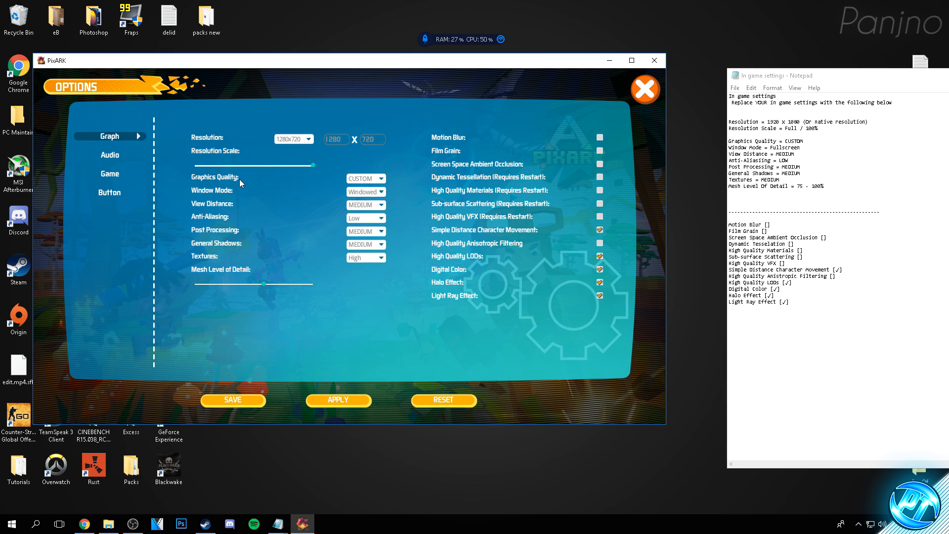
{"action": "left_click", "coordinate": [374, 194]}
{"action": "left_click", "coordinate": [370, 217]}
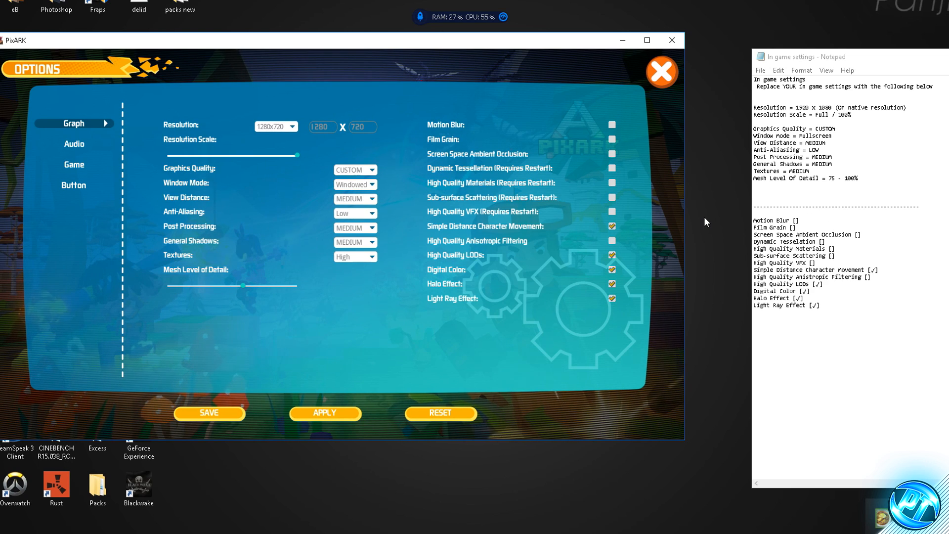
{"action": "left_click_drag", "start_coordinate": [788, 58], "coordinate": [733, 59]}
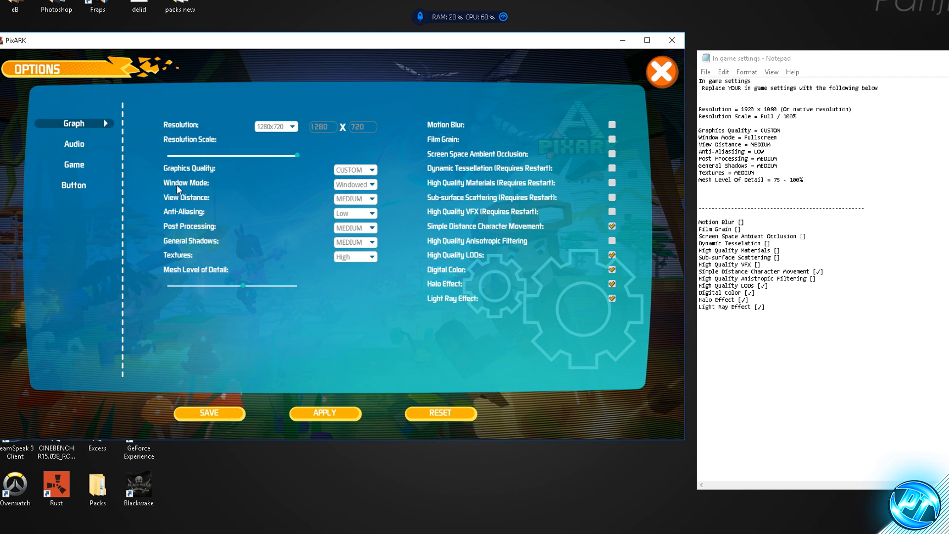
{"action": "left_click", "coordinate": [354, 184]}
{"action": "left_click", "coordinate": [354, 195]}
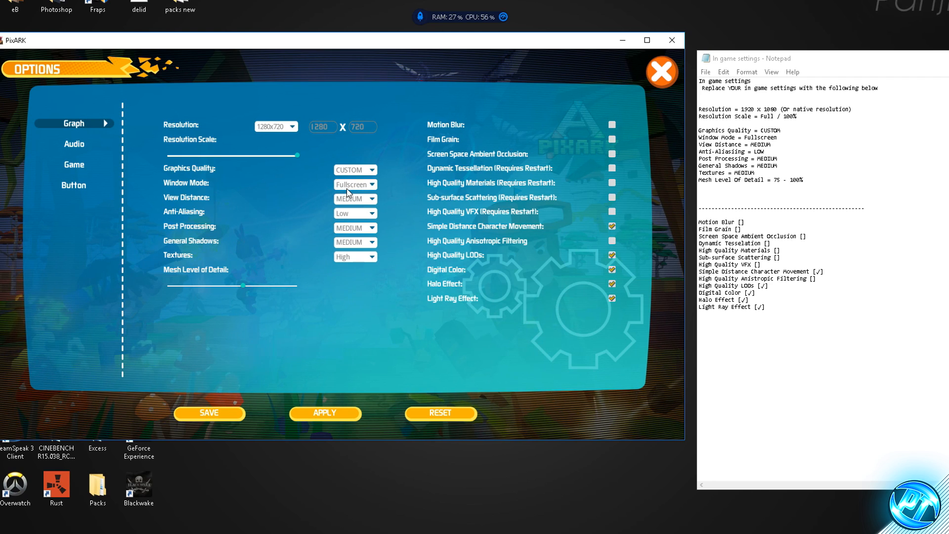
{"action": "left_click", "coordinate": [351, 184]}
{"action": "left_click", "coordinate": [354, 218]}
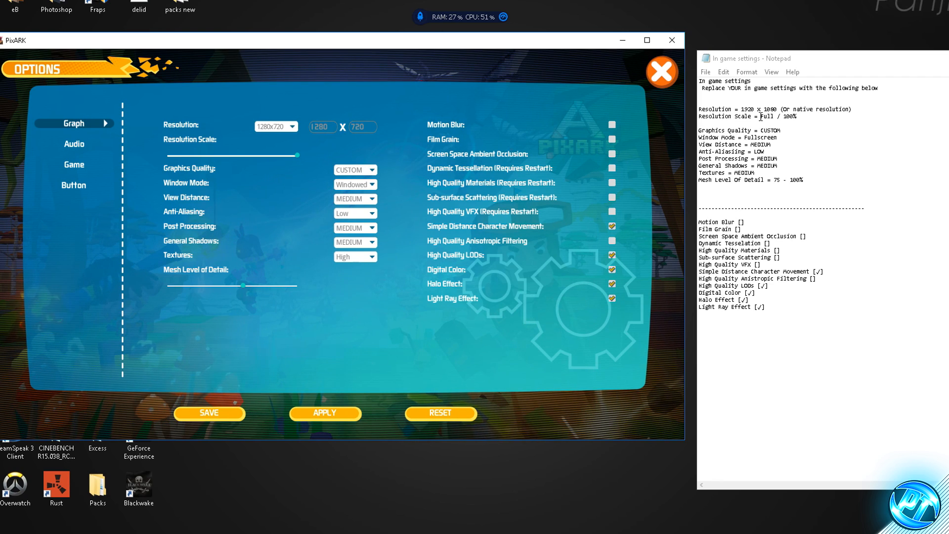
Following the text file, set PixARK's resolution to 1920x1080 and the resolution scale to full (100%)
{"action": "left_click_drag", "start_coordinate": [732, 109], "coordinate": [785, 109]}
{"action": "left_click", "coordinate": [732, 110]}
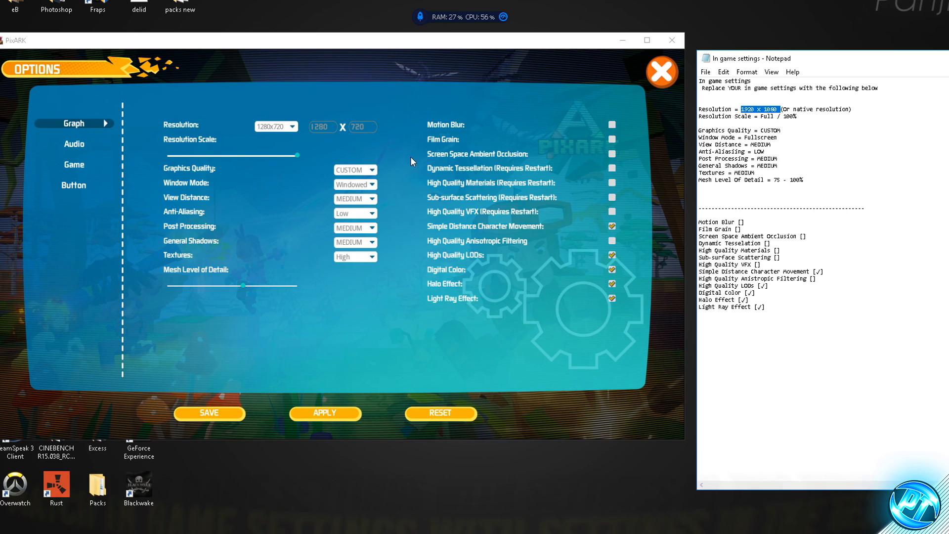
{"action": "left_click", "coordinate": [292, 126]}
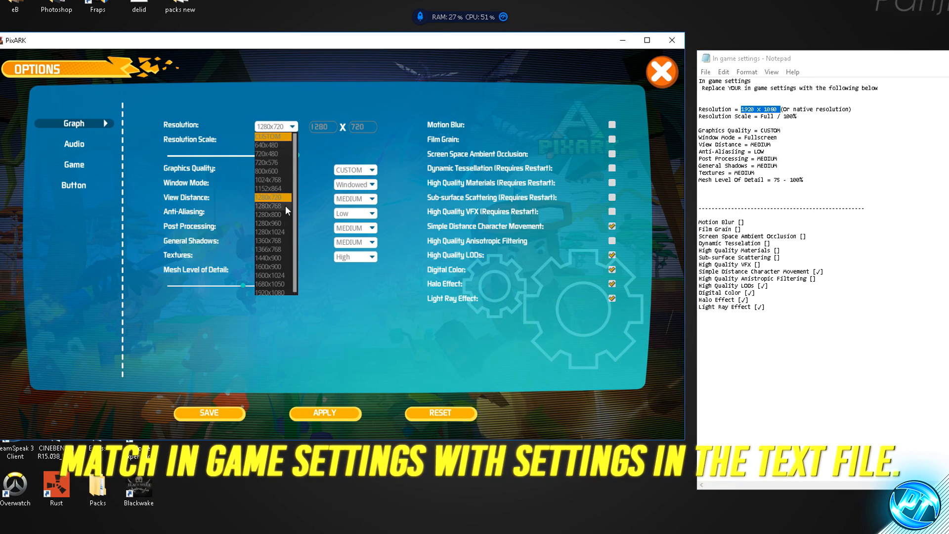
{"action": "left_click", "coordinate": [272, 292]}
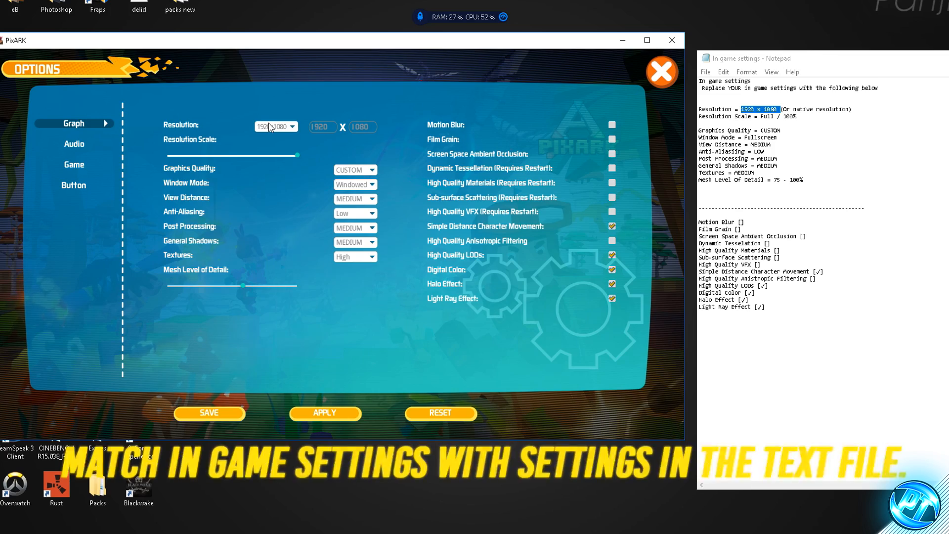
{"action": "left_click_drag", "start_coordinate": [794, 116], "coordinate": [768, 116]}
{"action": "left_click", "coordinate": [298, 156]}
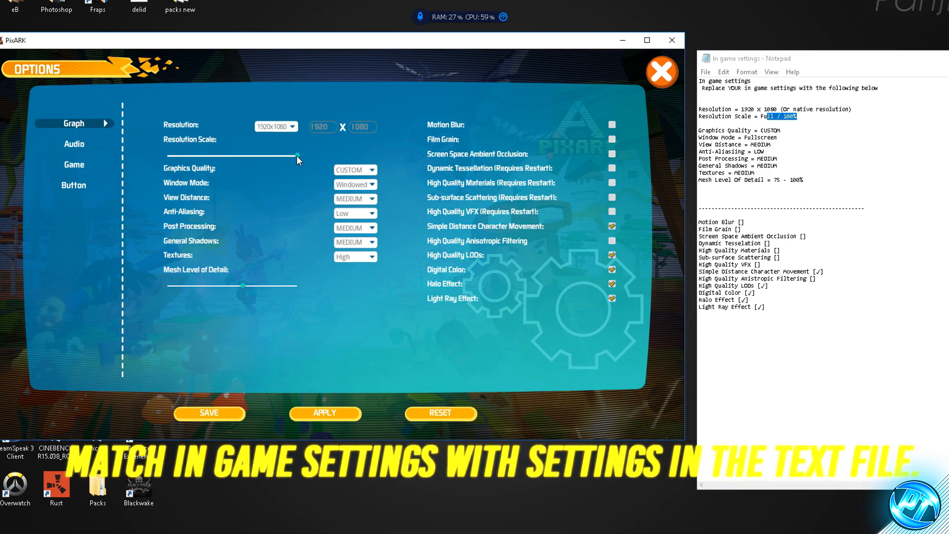
{"action": "mouse_move", "coordinate": [297, 155]}
{"action": "left_mouse_down"}
{"action": "mouse_move", "coordinate": [228, 155]}
{"action": "mouse_move", "coordinate": [309, 155]}
{"action": "left_mouse_up"}
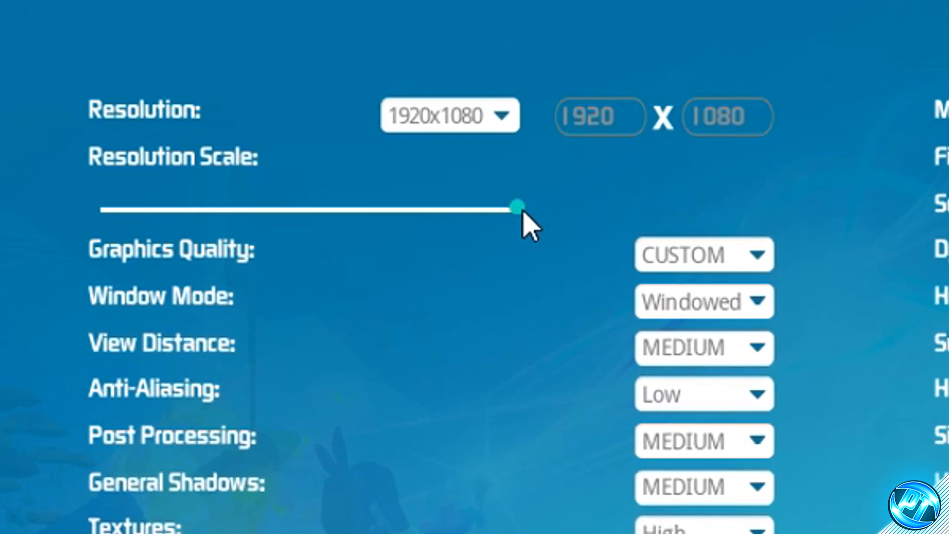
Set PixARK's window mode to Fullscreen
{"action": "left_click_drag", "start_coordinate": [343, 166], "coordinate": [247, 168]}
{"action": "left_click_drag", "start_coordinate": [333, 227], "coordinate": [601, 228]}
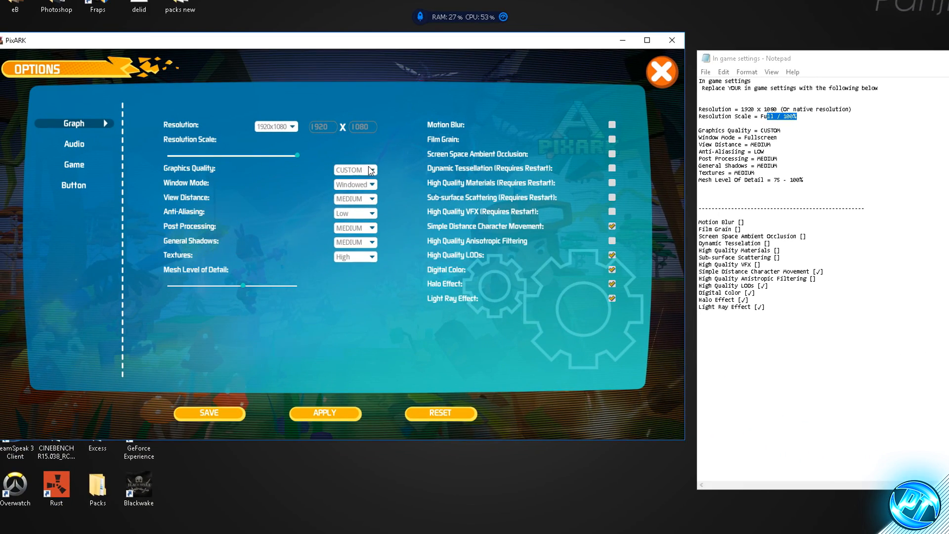
{"action": "left_click", "coordinate": [355, 184]}
{"action": "left_click", "coordinate": [355, 195]}
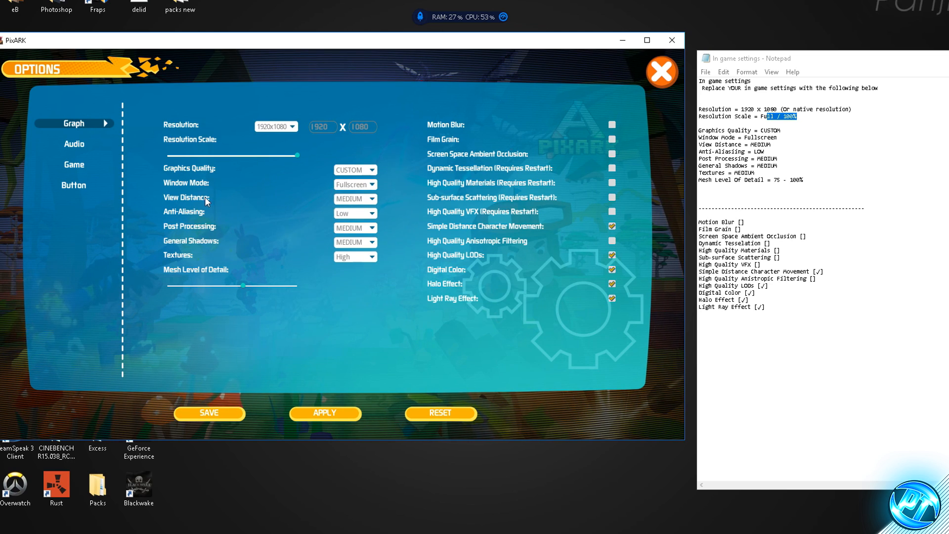
Set PixARK's anti-aliasing to Low, matching the settings text file
{"action": "left_click", "coordinate": [353, 213]}
{"action": "left_click", "coordinate": [352, 220]}
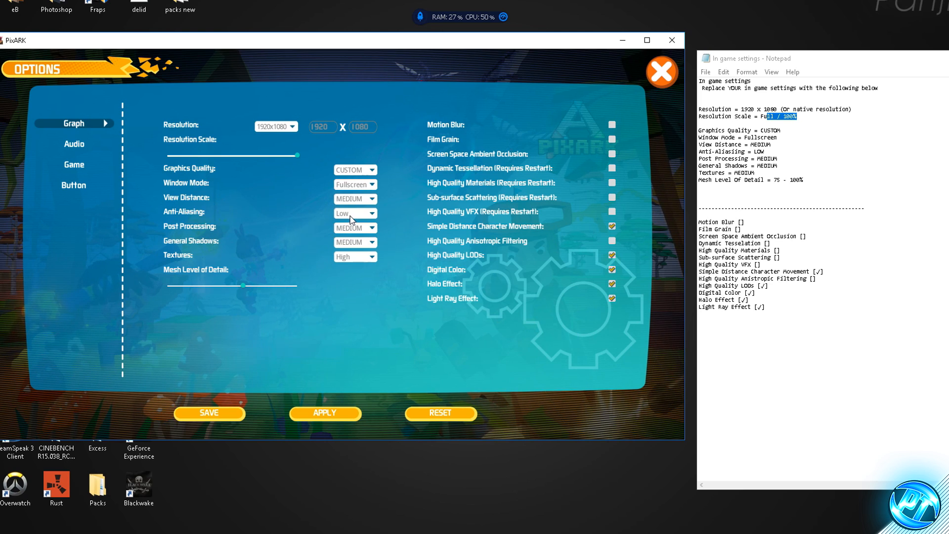
{"action": "left_click", "coordinate": [359, 214]}
{"action": "left_click", "coordinate": [351, 223]}
Set PixARK's general shadows to Medium and its textures to High
{"action": "left_click", "coordinate": [359, 240]}
{"action": "left_click", "coordinate": [350, 261]}
{"action": "left_click", "coordinate": [355, 241]}
{"action": "left_click", "coordinate": [351, 262]}
{"action": "left_click", "coordinate": [358, 256]}
{"action": "left_click", "coordinate": [348, 285]}
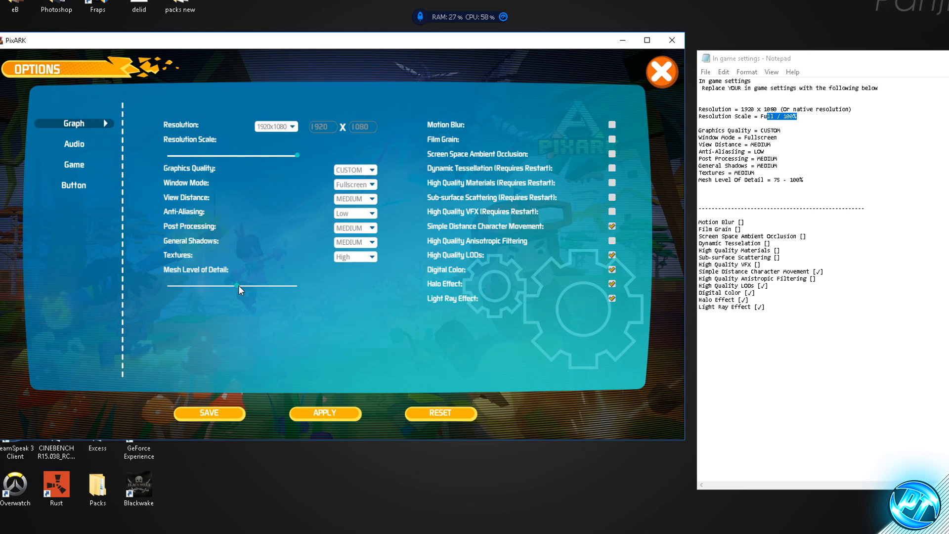
Set PixARK's mesh level of detail to about 75%, within the text file's 75 - 100% range
{"action": "left_click_drag", "start_coordinate": [232, 286], "coordinate": [264, 287]}
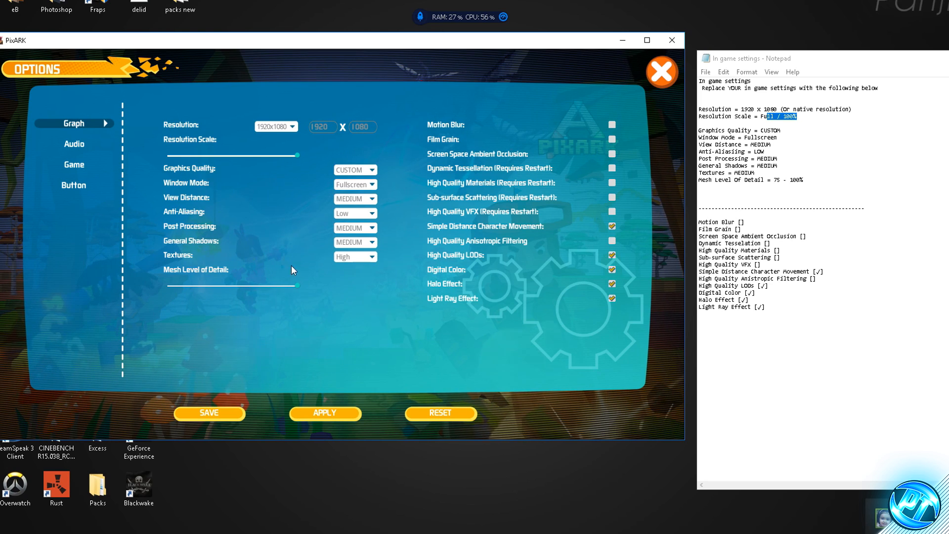
{"action": "mouse_move", "coordinate": [265, 285]}
{"action": "left_mouse_down"}
{"action": "mouse_move", "coordinate": [297, 287]}
{"action": "mouse_move", "coordinate": [268, 291]}
{"action": "left_mouse_up"}
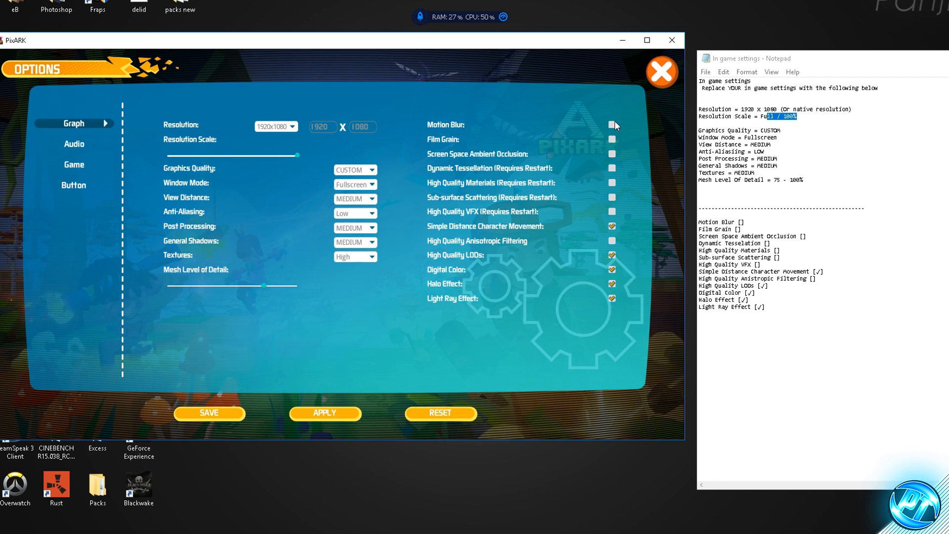
Compare PixARK's effect checkboxes, from Motion Blur to Light Ray Effect, with the on/off list in the settings text file
{"action": "left_click_drag", "start_coordinate": [773, 309], "coordinate": [701, 220]}
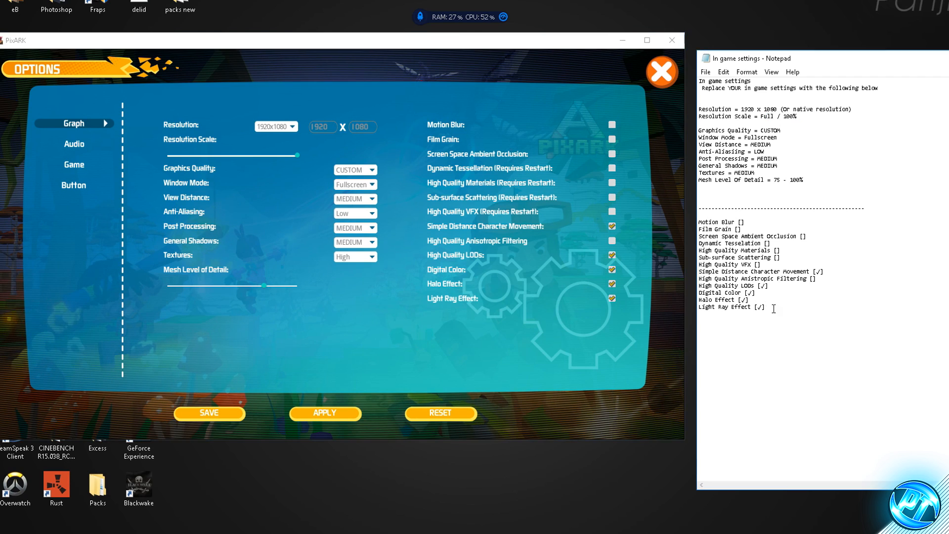
{"action": "left_click", "coordinate": [776, 301]}
{"action": "left_click_drag", "start_coordinate": [772, 308], "coordinate": [726, 250]}
{"action": "left_click", "coordinate": [747, 293]}
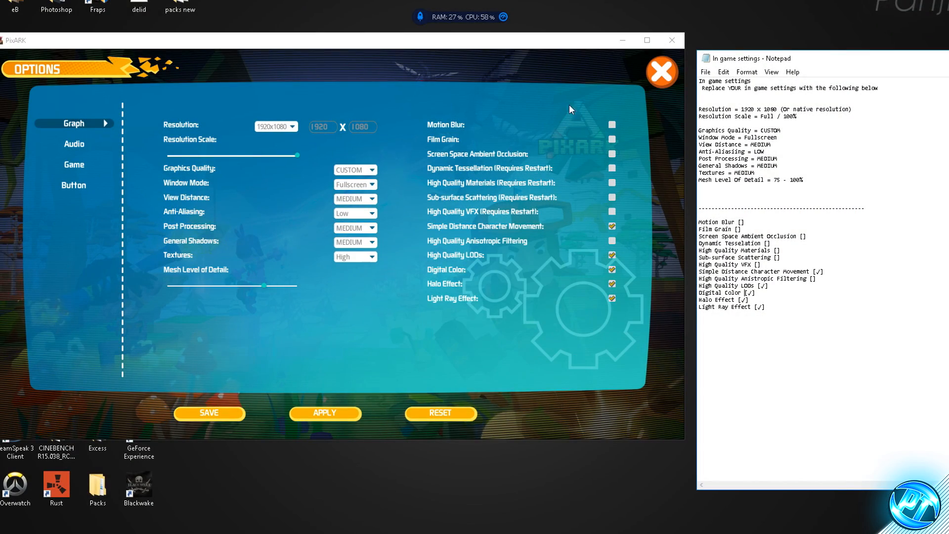
{"action": "left_click", "coordinate": [612, 125]}
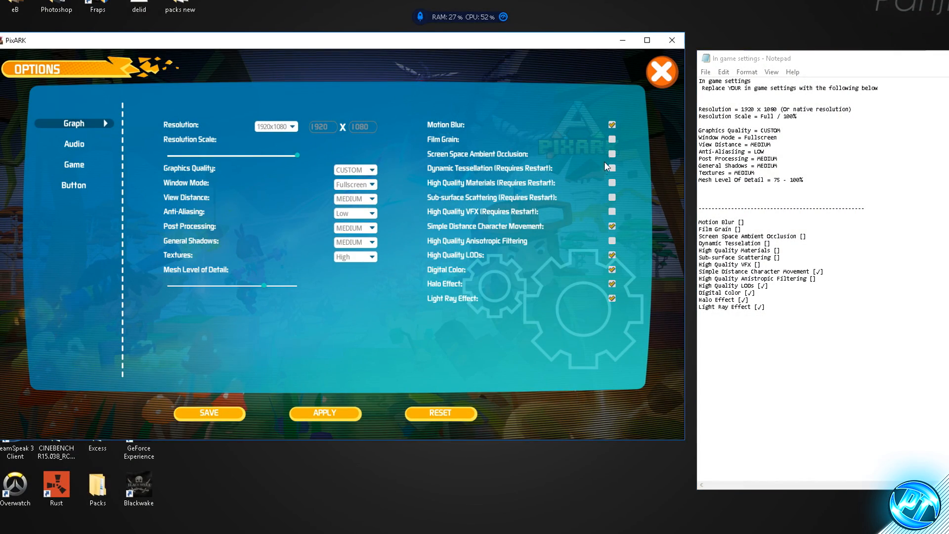
{"action": "left_click", "coordinate": [612, 126]}
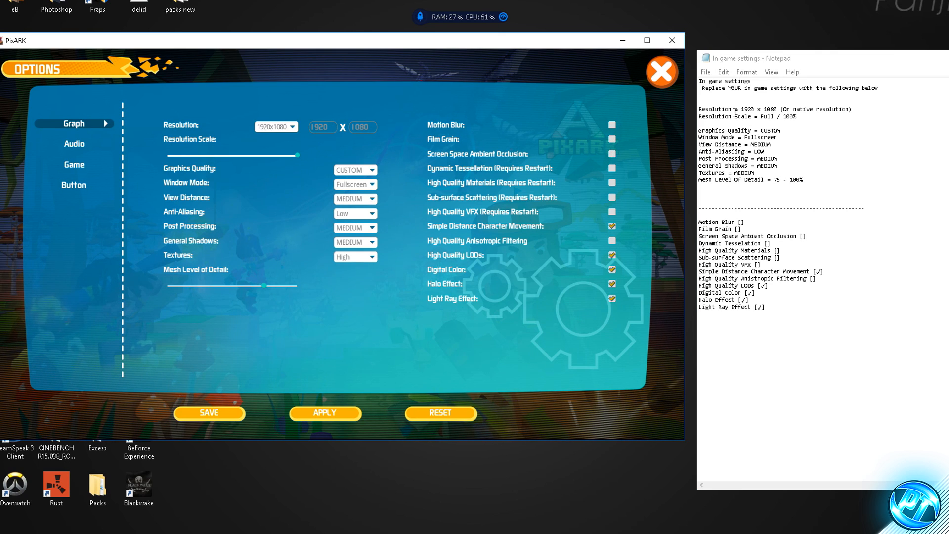
{"action": "left_click_drag", "start_coordinate": [802, 328], "coordinate": [698, 89]}
{"action": "left_click", "coordinate": [727, 197]}
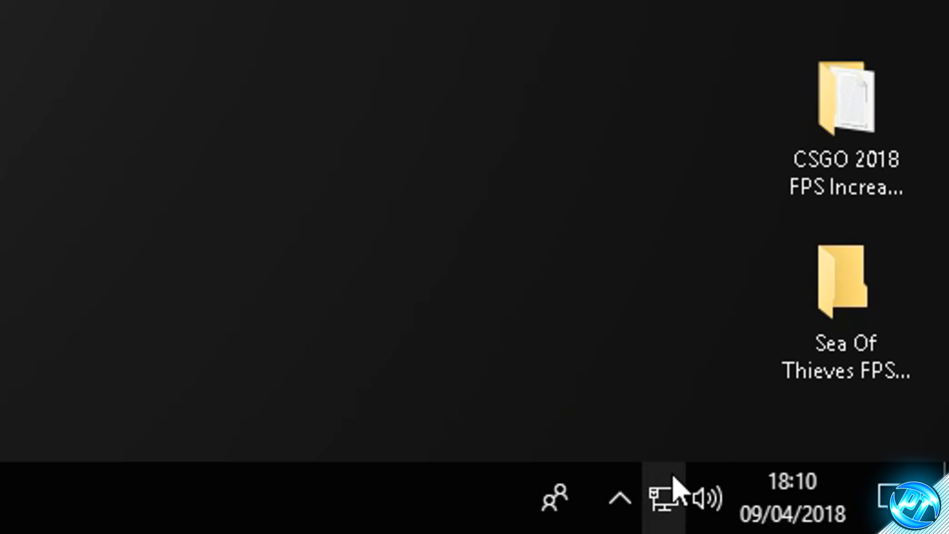
Open the properties of the default Realtek speakers from the Windows playback devices
{"action": "right_click", "coordinate": [882, 524]}
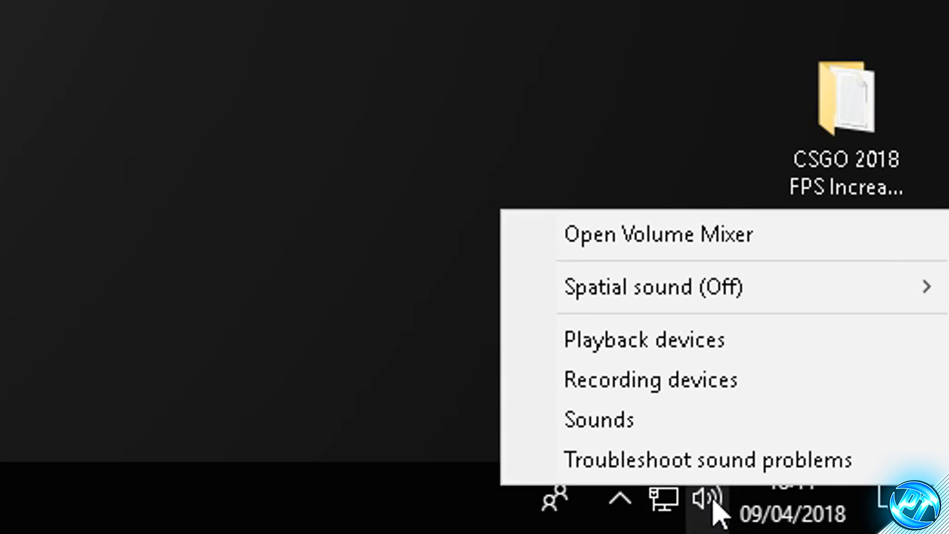
{"action": "left_click", "coordinate": [637, 346]}
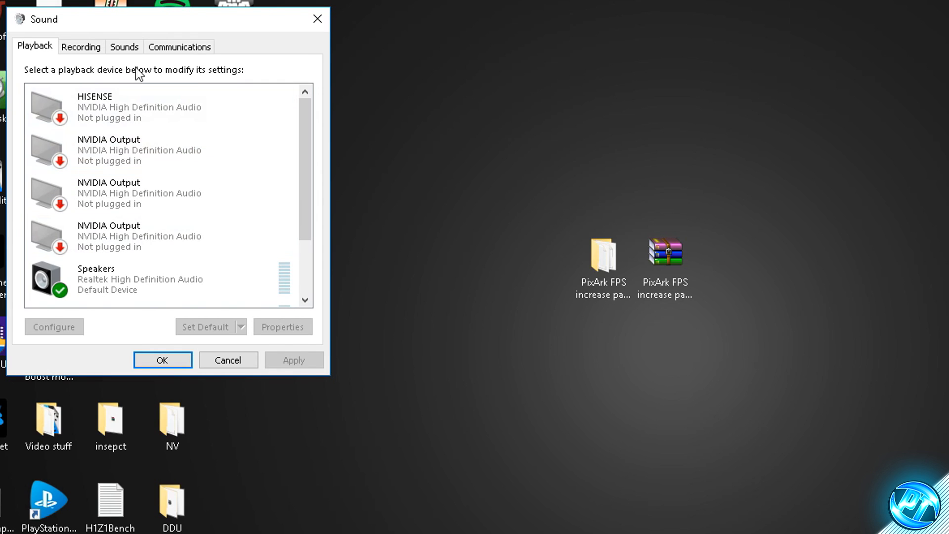
{"action": "scroll", "coordinate": [129, 202], "scroll_direction": "down", "scroll_amount": 1}
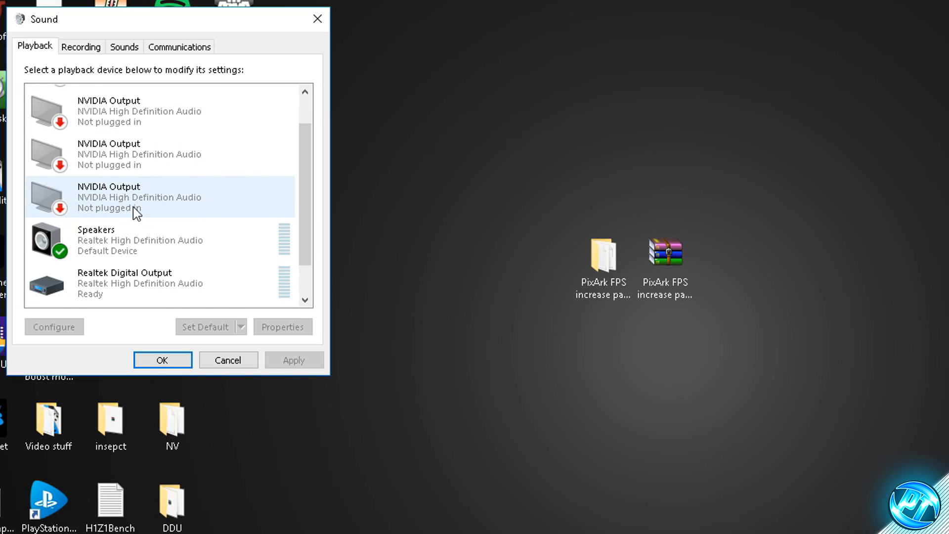
{"action": "scroll", "coordinate": [135, 204], "scroll_direction": "down", "scroll_amount": 1}
{"action": "scroll", "coordinate": [79, 222], "scroll_direction": "down", "scroll_amount": 1}
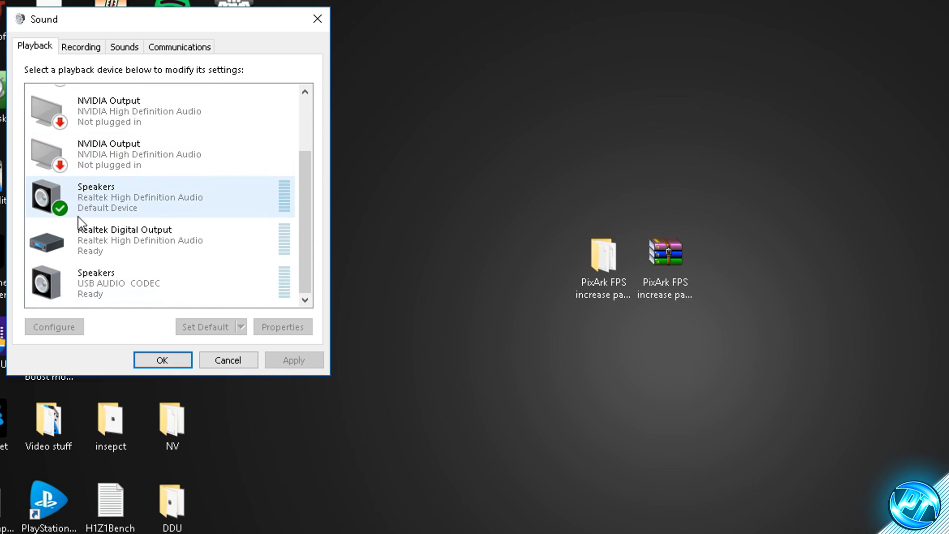
{"action": "scroll", "coordinate": [79, 225], "scroll_direction": "up", "scroll_amount": 1}
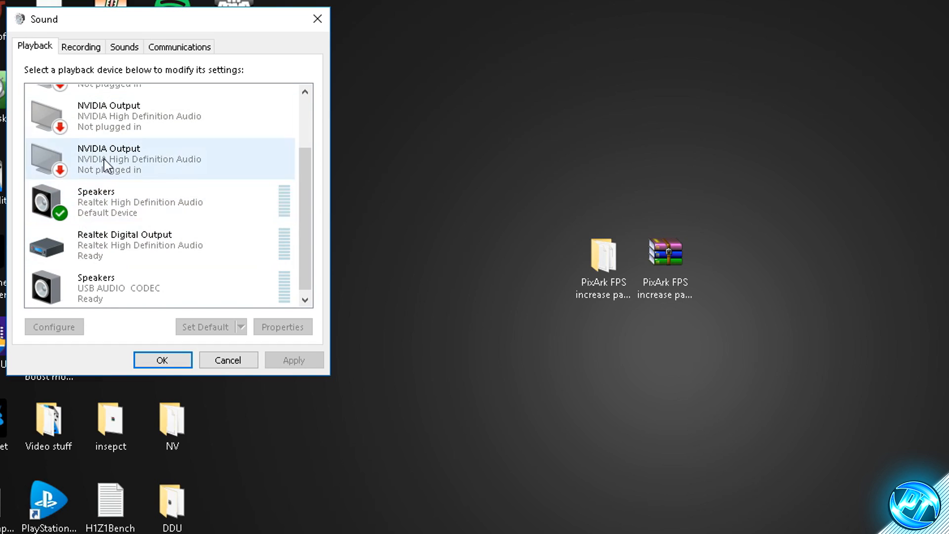
{"action": "left_click", "coordinate": [81, 197]}
{"action": "right_click", "coordinate": [118, 208]}
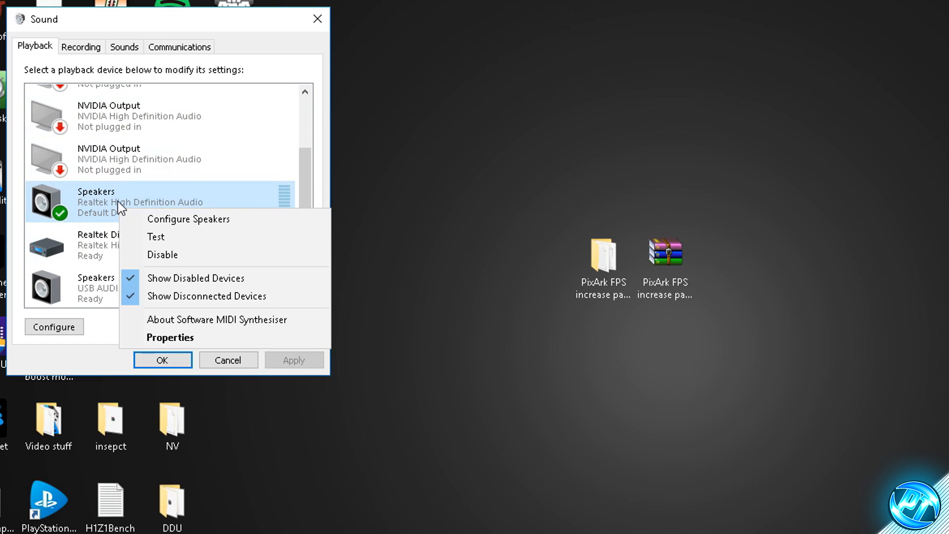
{"action": "left_click", "coordinate": [183, 336]}
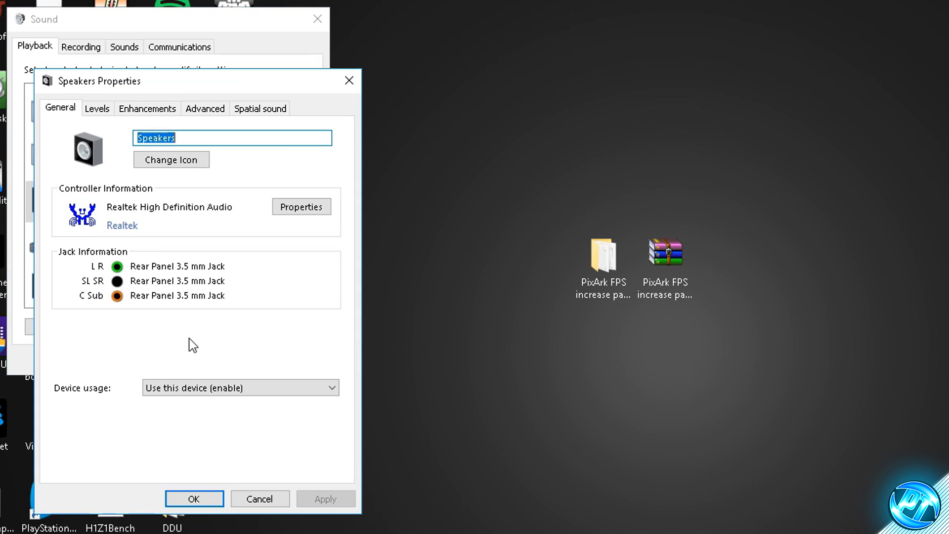
Have all sound effects disabled in the speakers' enhancement settings
{"action": "left_click", "coordinate": [139, 112]}
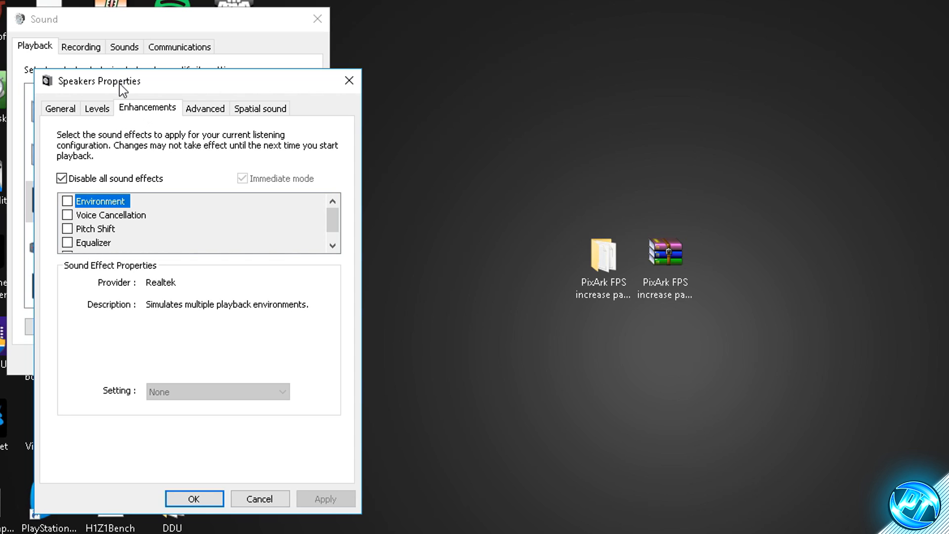
{"action": "left_click", "coordinate": [155, 108]}
{"action": "left_click", "coordinate": [62, 178]}
{"action": "left_click", "coordinate": [112, 178]}
Set the speakers' default format to 16 bit, 44100 Hz (CD Quality) and accept the sound settings
{"action": "left_click", "coordinate": [209, 110]}
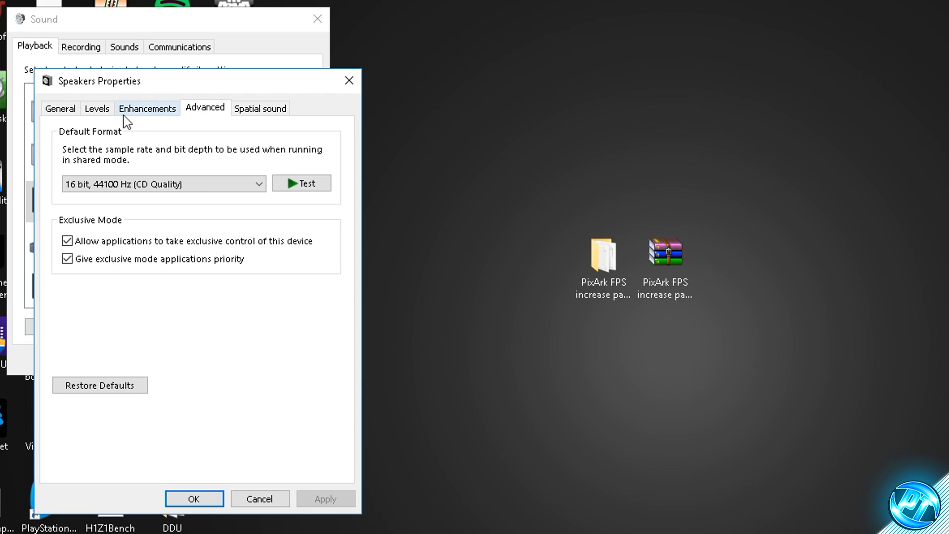
{"action": "left_click", "coordinate": [127, 184]}
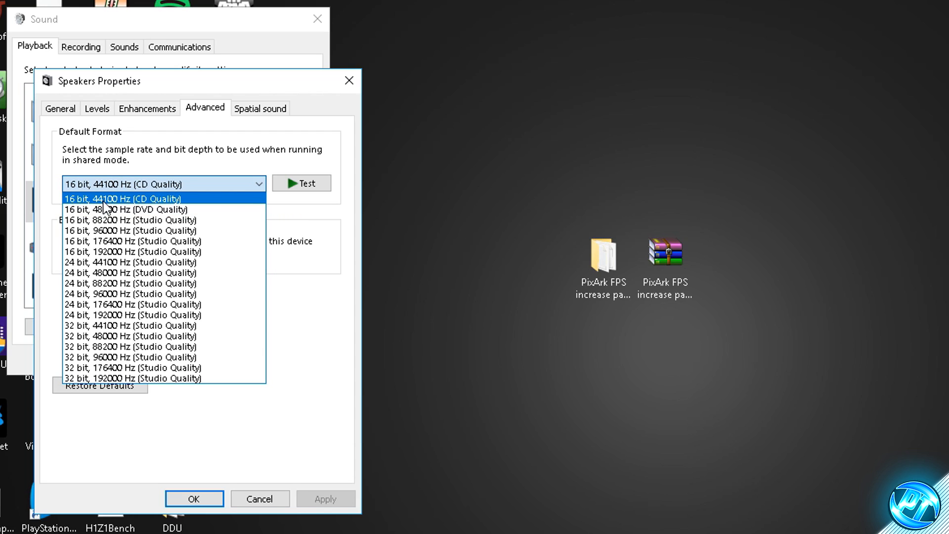
{"action": "left_click", "coordinate": [172, 198]}
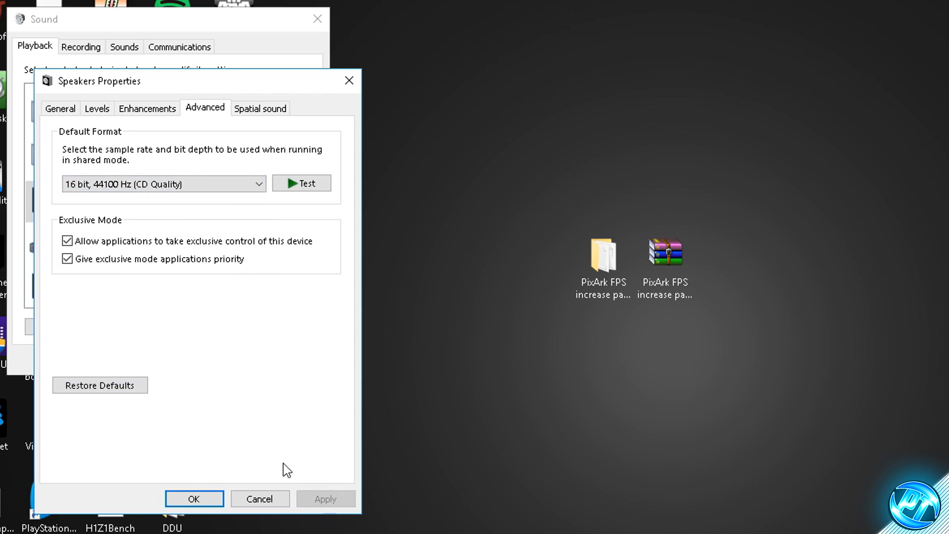
{"action": "left_click", "coordinate": [191, 499]}
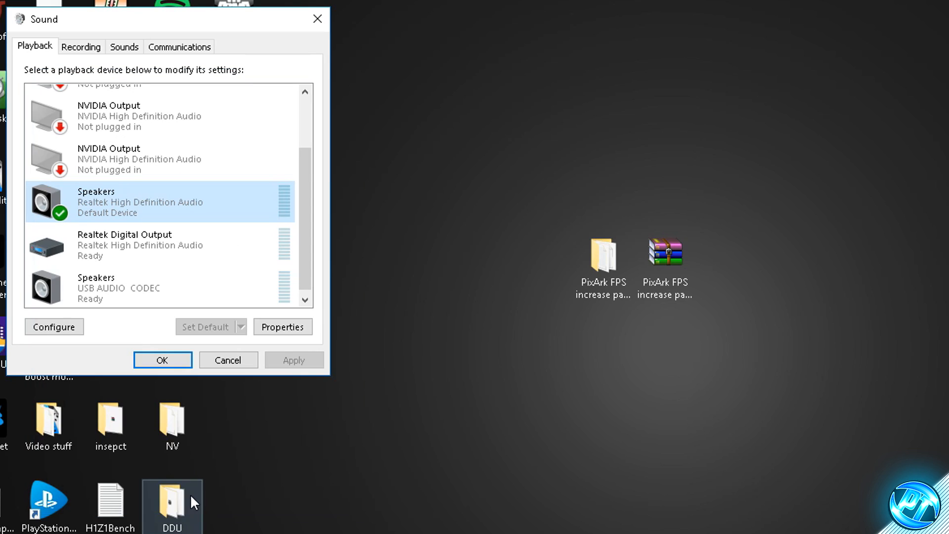
{"action": "left_click", "coordinate": [161, 361]}
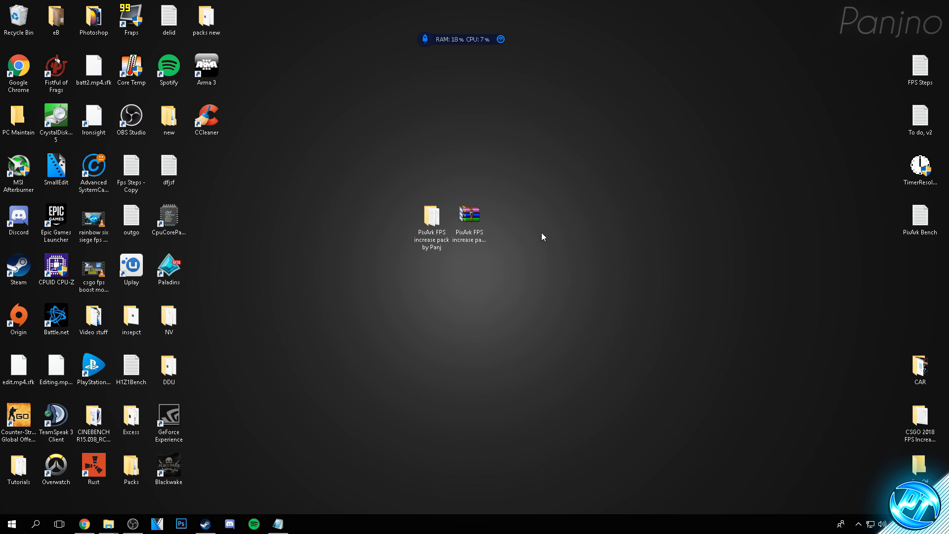
Open the Optimizations folder inside the PixArk FPS increase pack
{"action": "key", "text": "Return"}
{"action": "left_click", "coordinate": [604, 94]}
{"action": "double_click", "coordinate": [435, 211]}
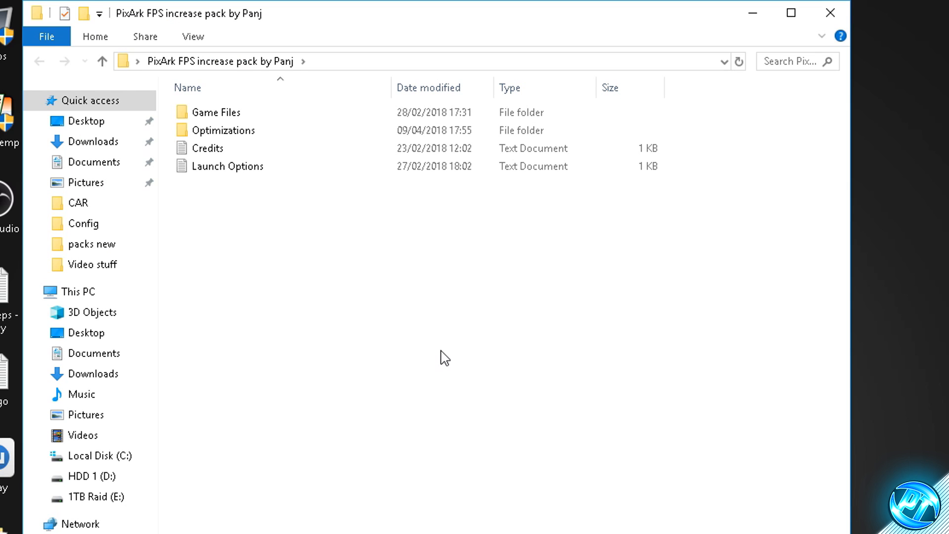
{"action": "double_click", "coordinate": [242, 131]}
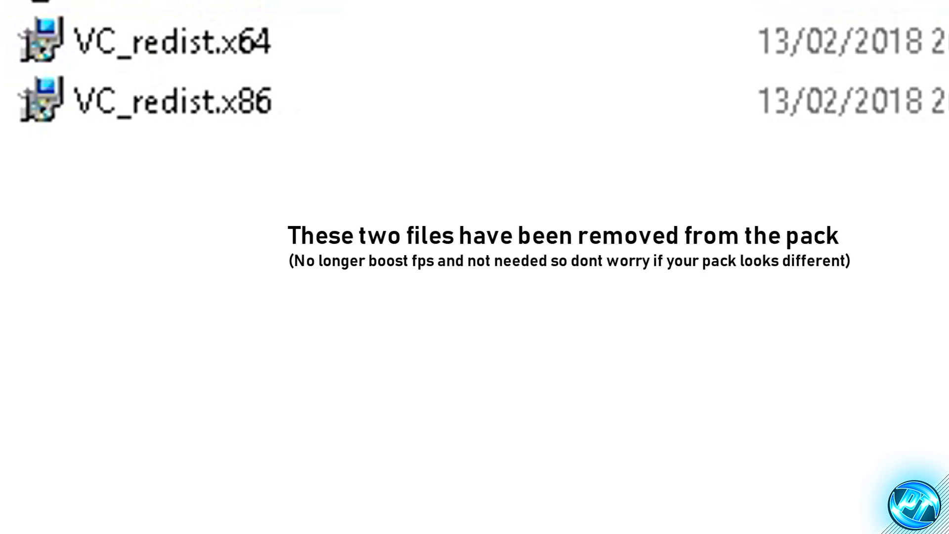
Open the CpuCoreParking3 archive and launch CpuCoreParkingSetup-2.0.1.0.msi from it
{"action": "double_click", "coordinate": [287, 87]}
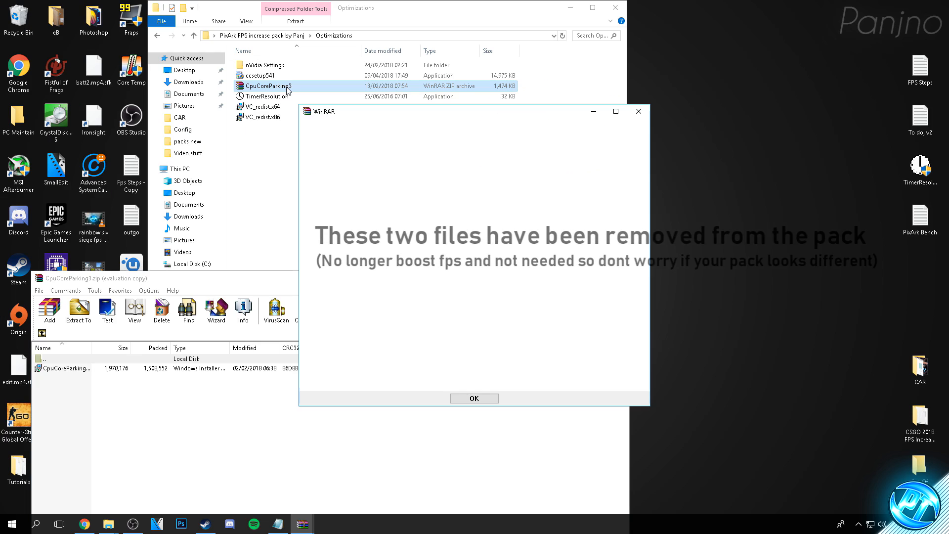
{"action": "key", "text": "Escape"}
{"action": "left_click_drag", "start_coordinate": [199, 277], "coordinate": [297, 153]}
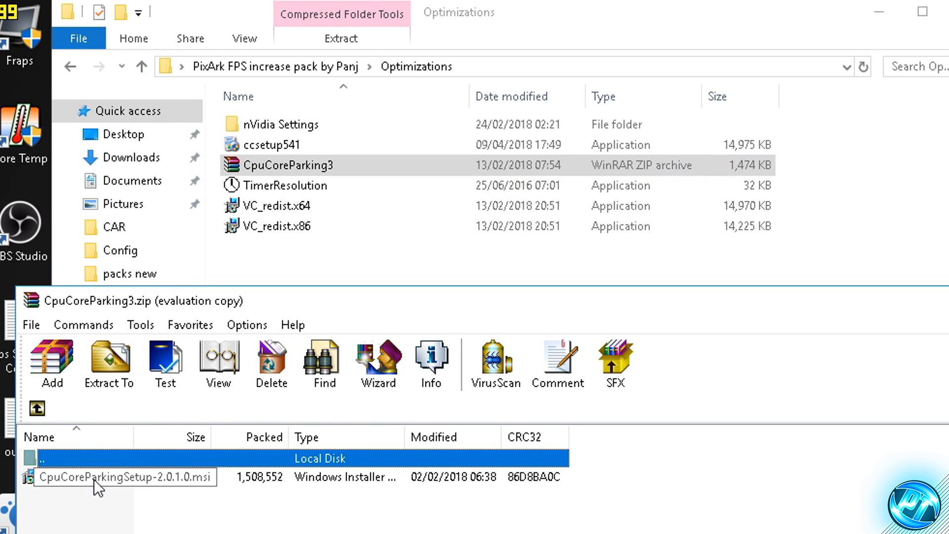
{"action": "double_click", "coordinate": [94, 479]}
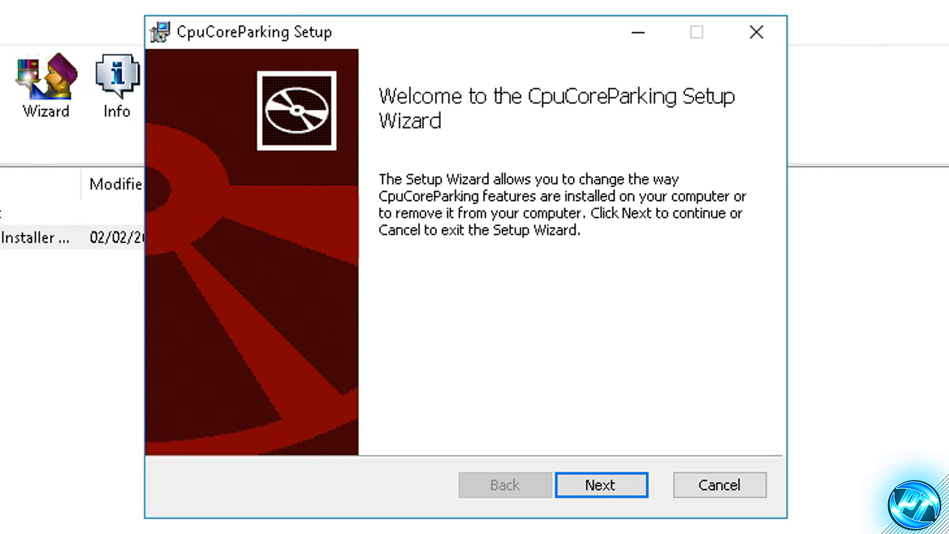
{"action": "left_click", "coordinate": [947, 2]}
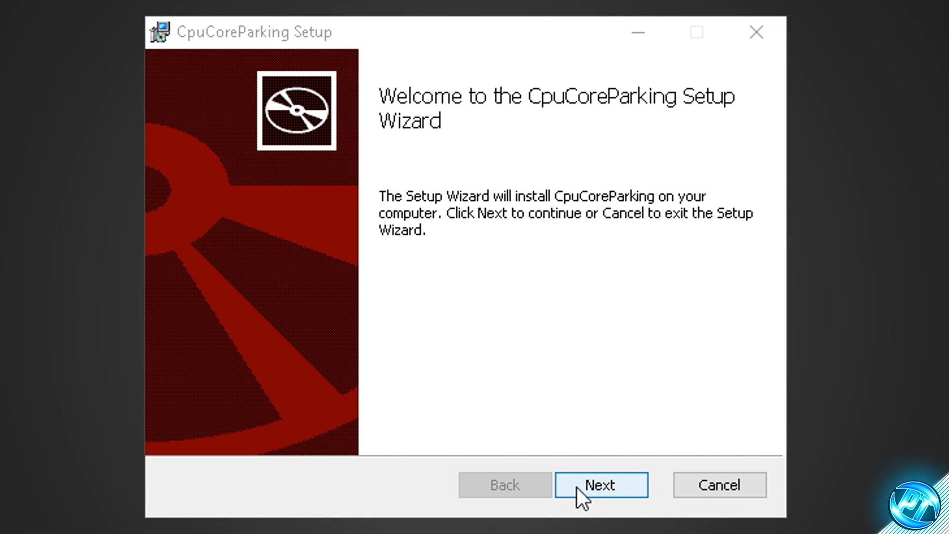
Install CpuCoreParking to its default folder, accepting the license agreement, and launch CpuCoreParking3.exe on finishing
{"action": "left_click", "coordinate": [591, 489]}
{"action": "left_click", "coordinate": [239, 424]}
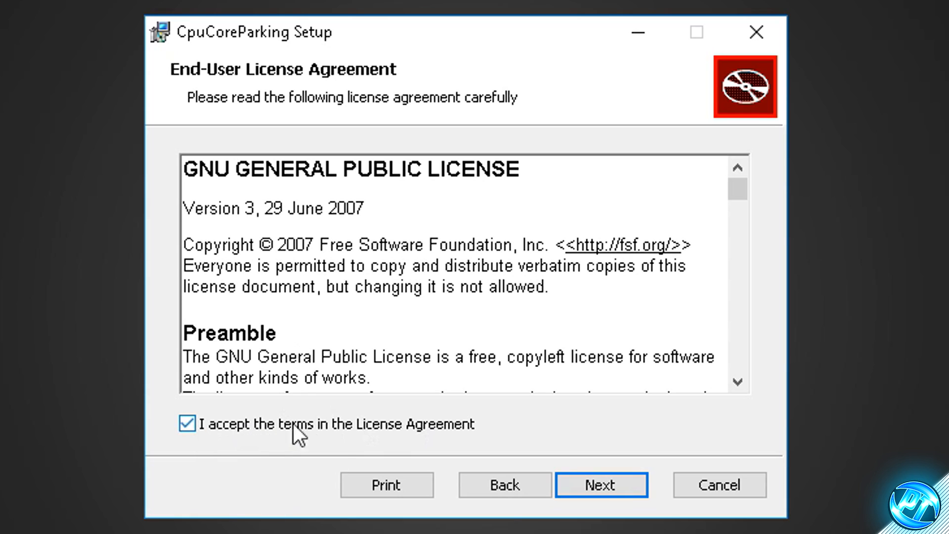
{"action": "left_click", "coordinate": [588, 487]}
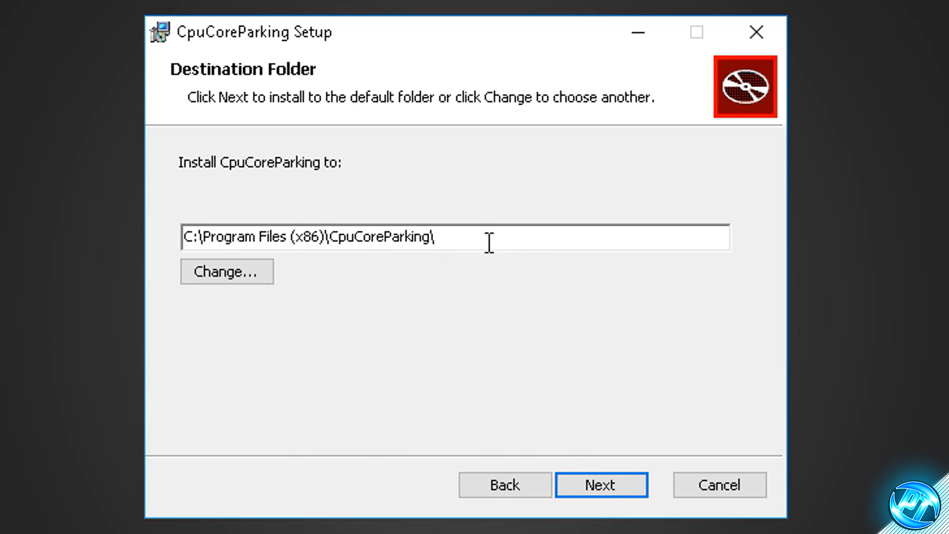
{"action": "left_click", "coordinate": [628, 491]}
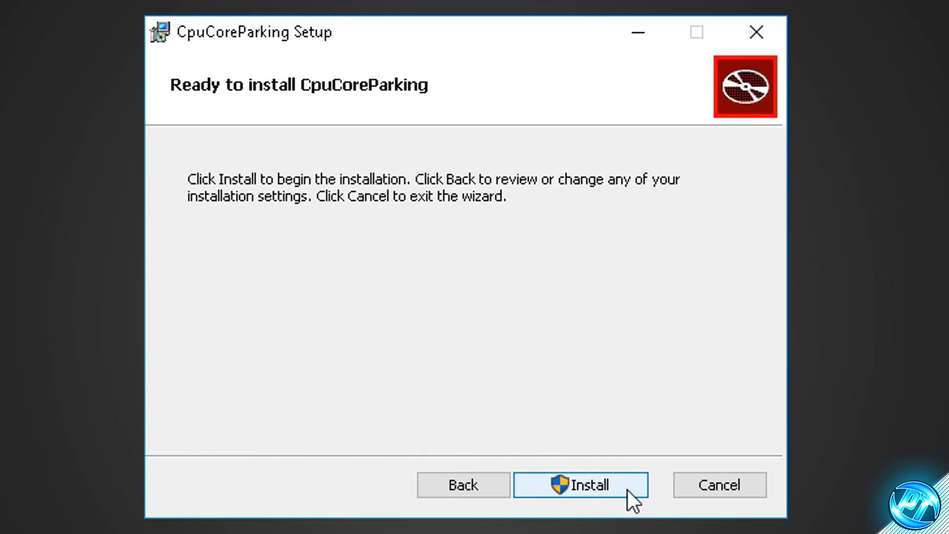
{"action": "left_click", "coordinate": [628, 490]}
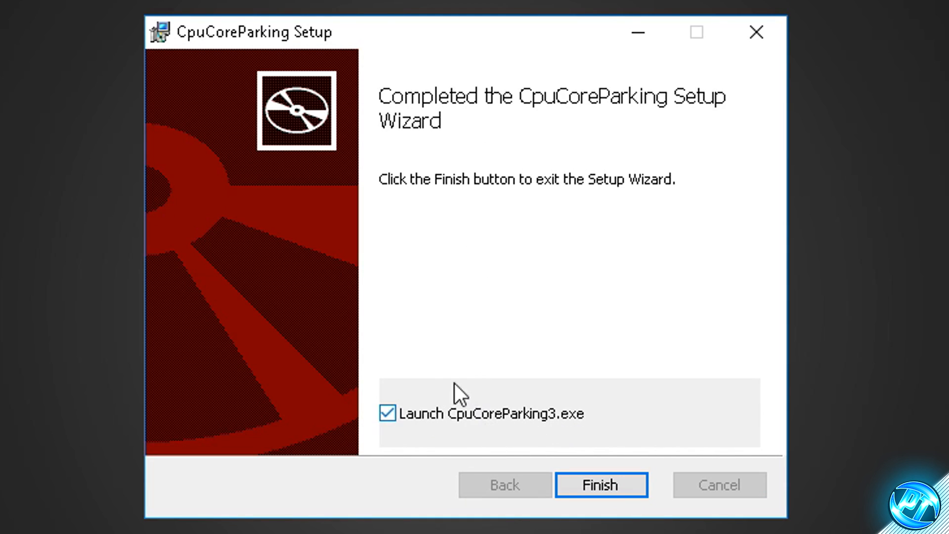
{"action": "left_click", "coordinate": [608, 483]}
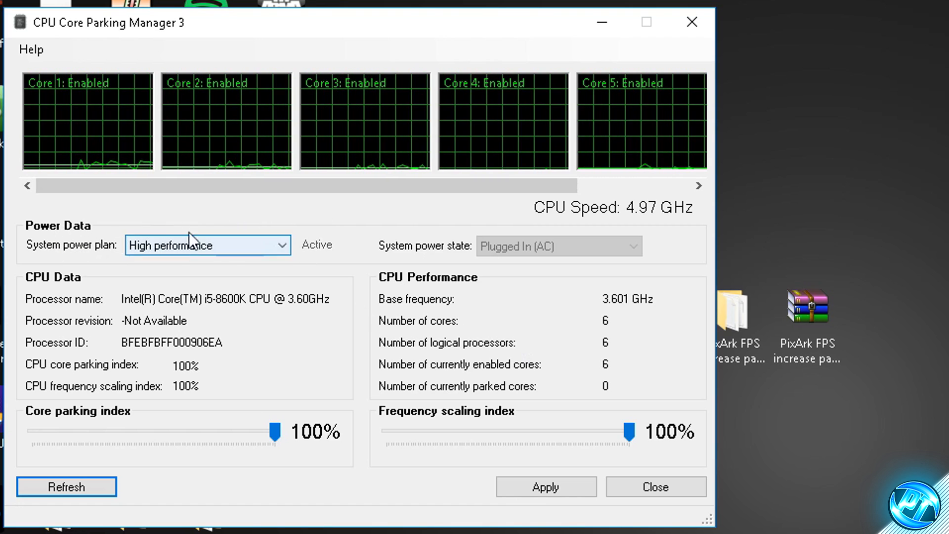
Set the system power plan to High performance with core parking and frequency scaling indexes at 100%, apply the settings and close the manager
{"action": "left_click", "coordinate": [200, 244]}
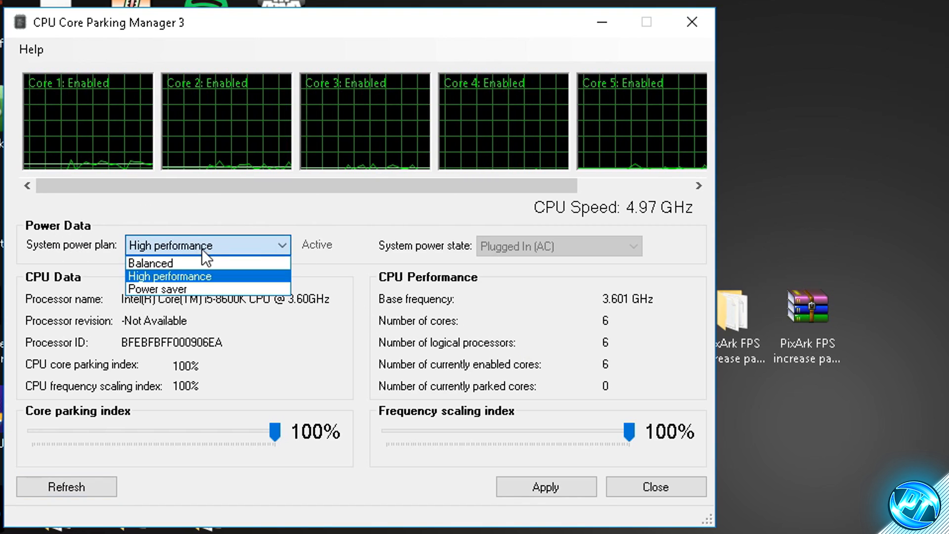
{"action": "left_click", "coordinate": [173, 274]}
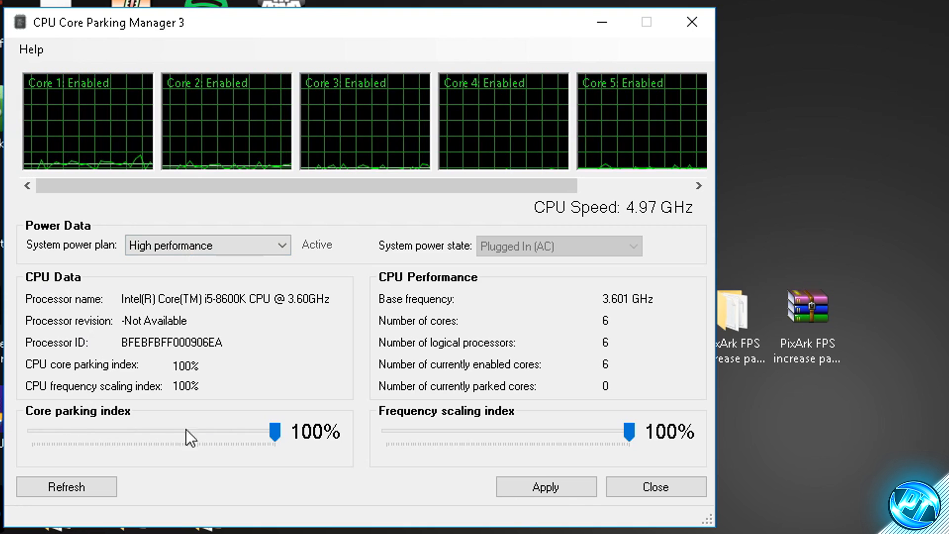
{"action": "left_click_drag", "start_coordinate": [275, 431], "coordinate": [304, 442]}
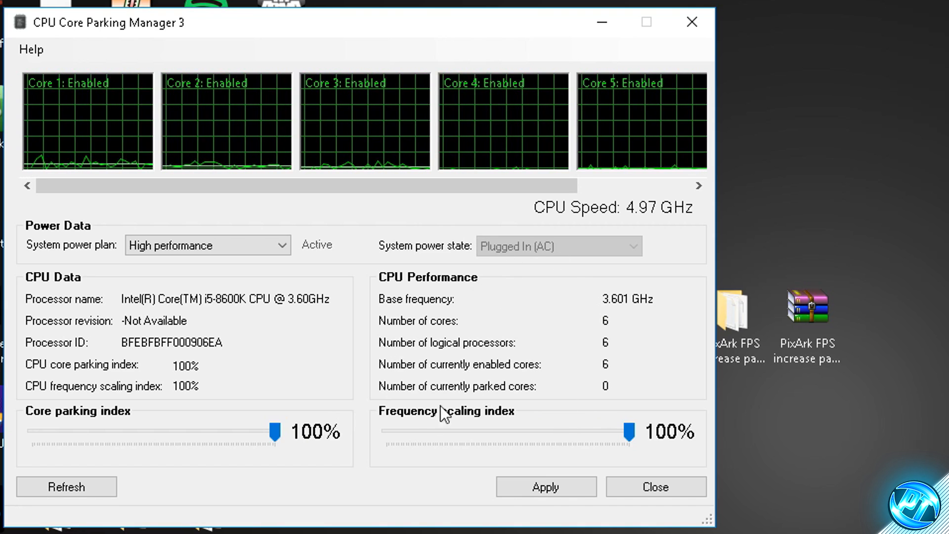
{"action": "mouse_move", "coordinate": [626, 433]}
{"action": "left_mouse_down"}
{"action": "mouse_move", "coordinate": [497, 432]}
{"action": "mouse_move", "coordinate": [631, 433]}
{"action": "left_mouse_up"}
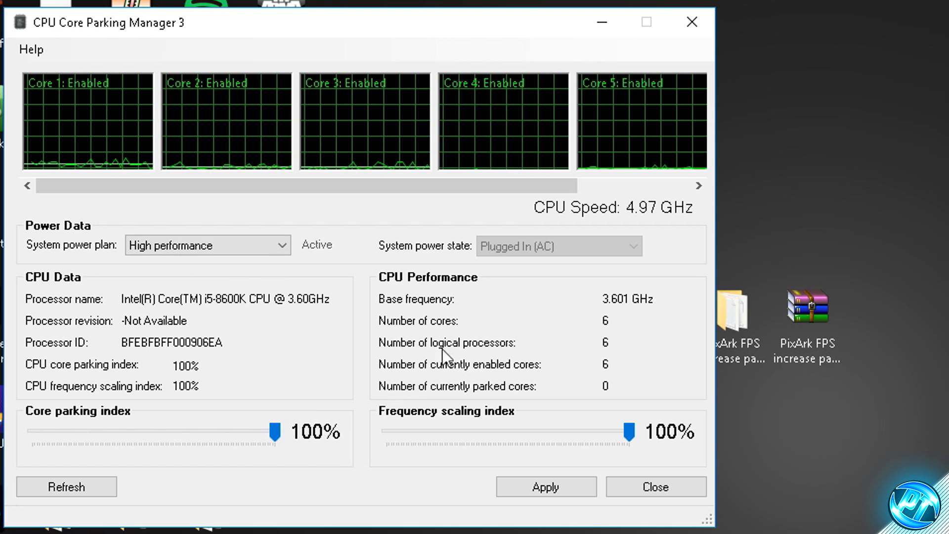
{"action": "left_click", "coordinate": [569, 485]}
{"action": "left_click", "coordinate": [478, 320]}
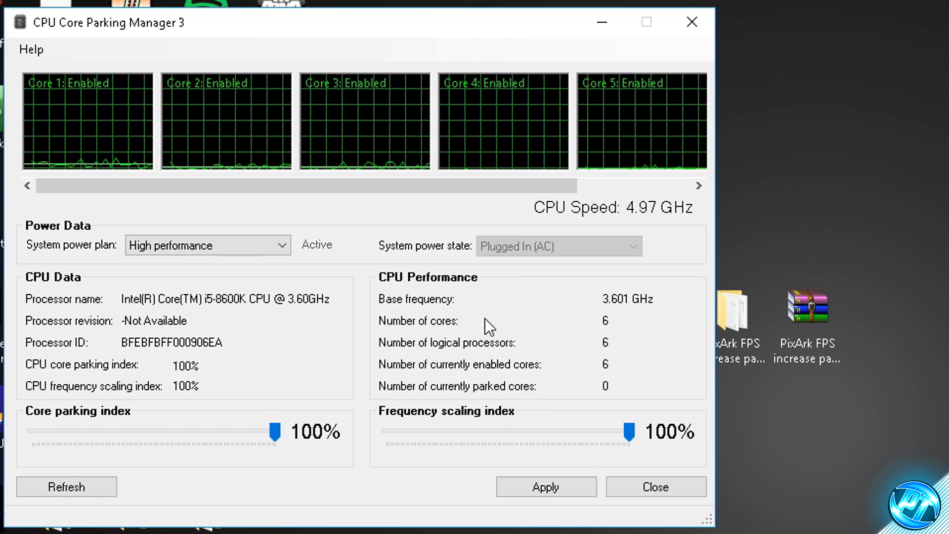
{"action": "left_click", "coordinate": [653, 487]}
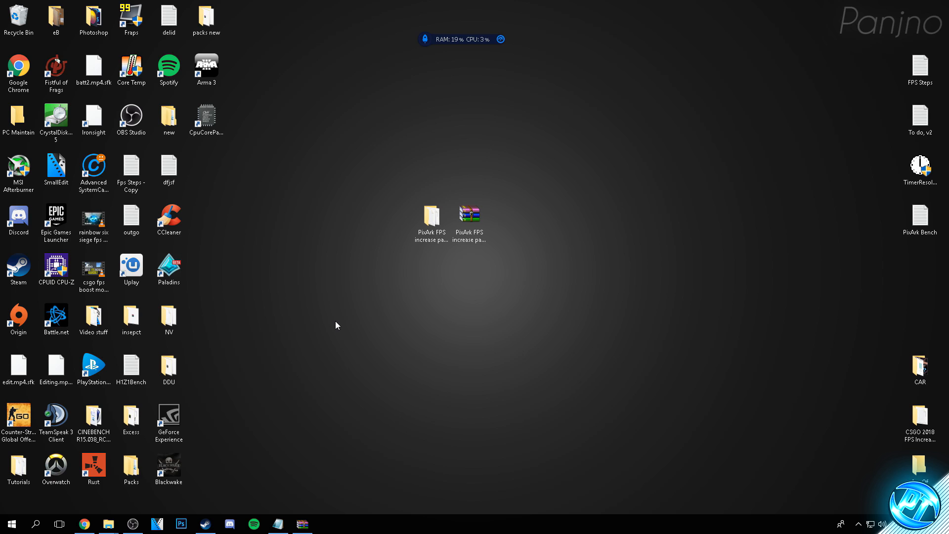
Open %APPDATA% from a Windows search and go to the Temp folder under AppData\Local
{"action": "left_click", "coordinate": [12, 524]}
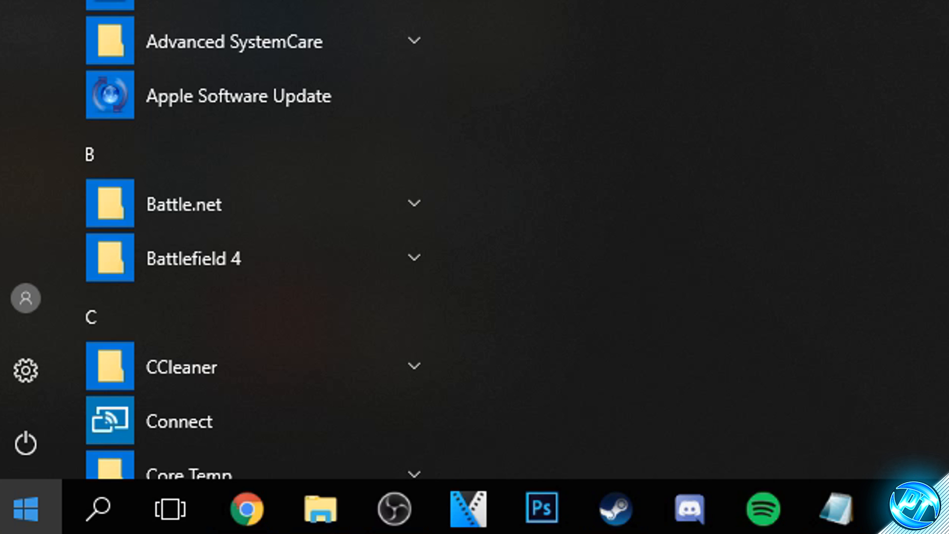
{"action": "type", "text": "%APPDATA%"}
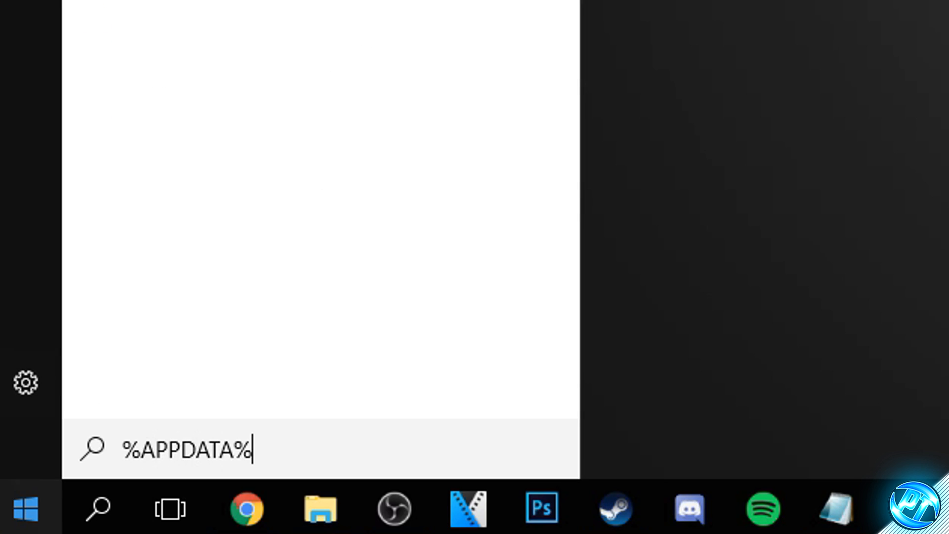
{"action": "key", "text": "Return"}
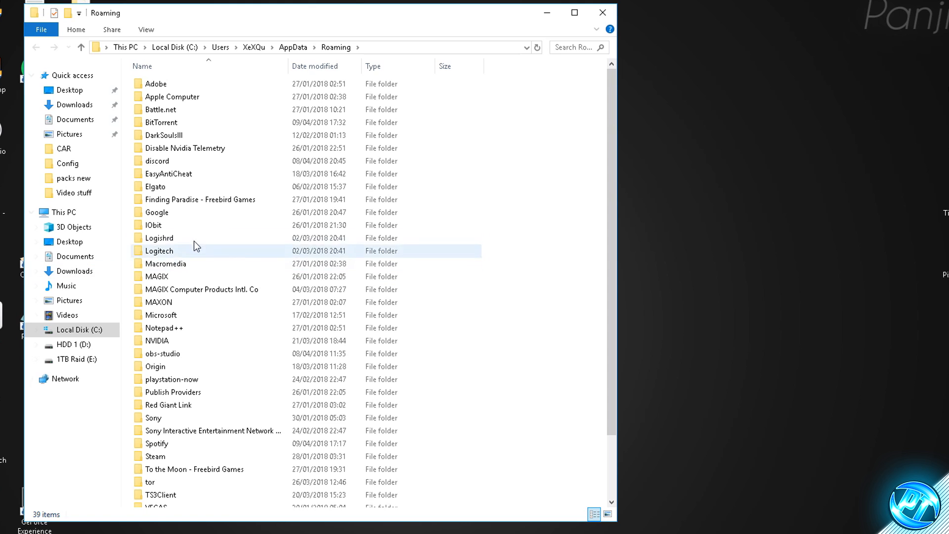
{"action": "left_click", "coordinate": [297, 47]}
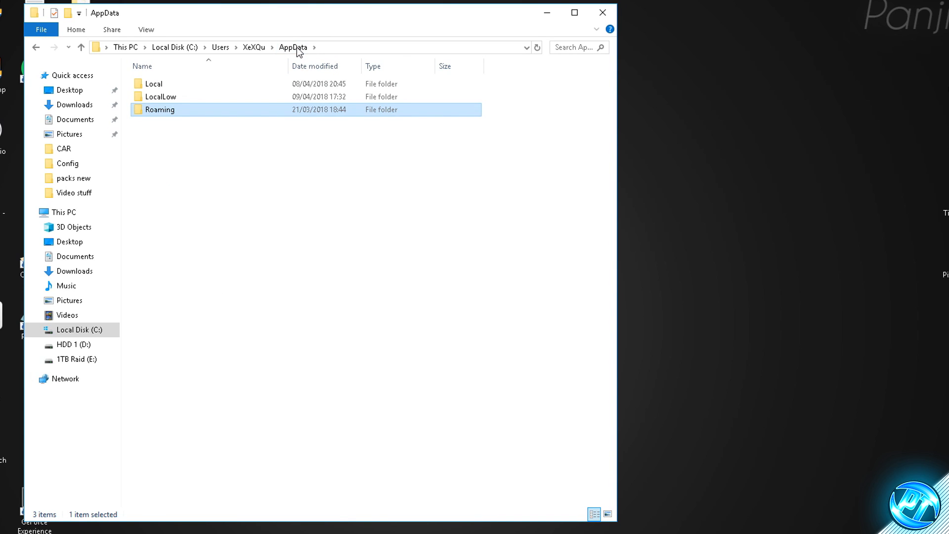
{"action": "double_click", "coordinate": [168, 84]}
{"action": "scroll", "coordinate": [224, 294], "scroll_direction": "down", "scroll_amount": 10}
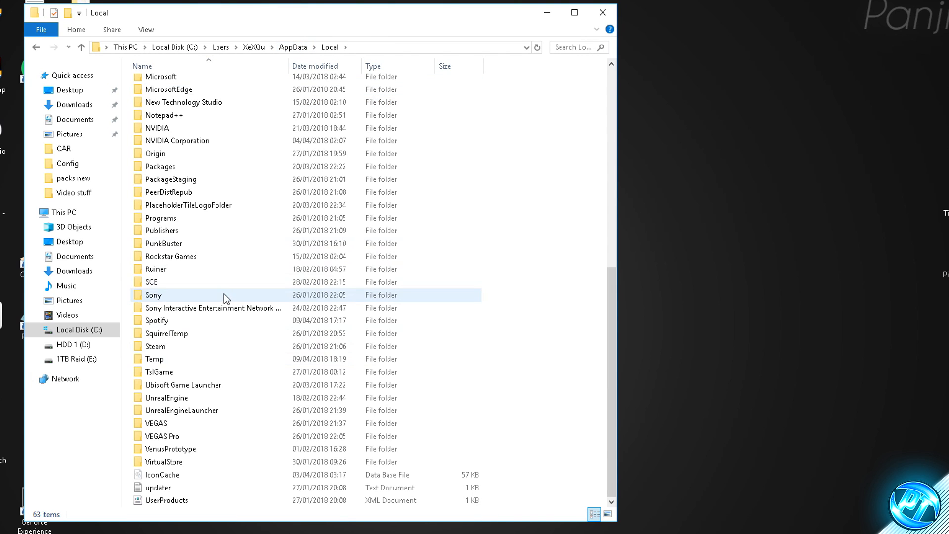
{"action": "double_click", "coordinate": [172, 359]}
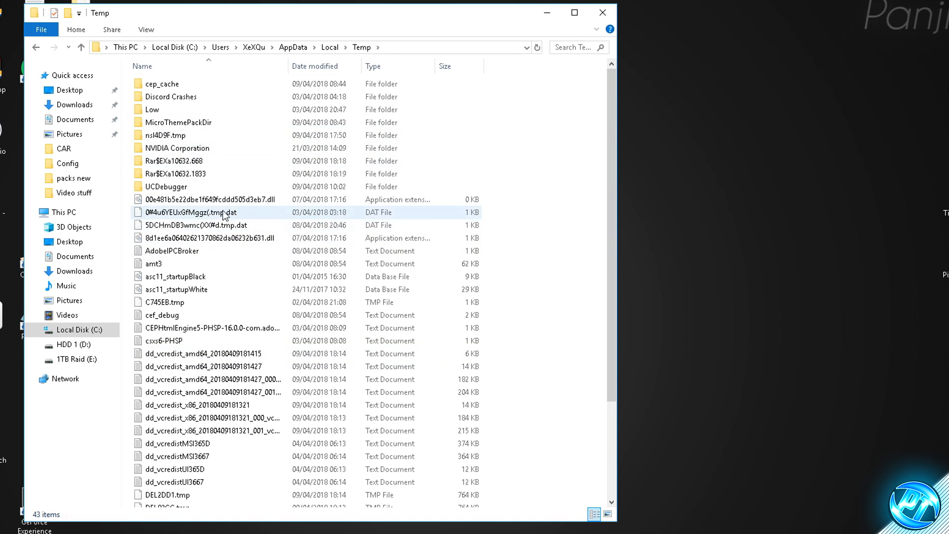
Delete all files and folders inside the Temp folder and close its window
{"action": "left_click_drag", "start_coordinate": [129, 81], "coordinate": [233, 507]}
{"action": "key", "text": "Delete"}
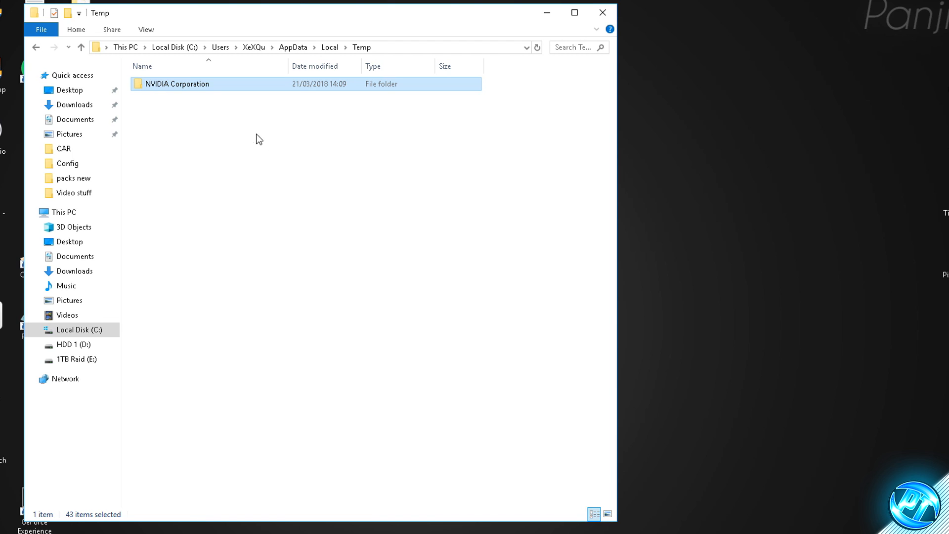
{"action": "left_click", "coordinate": [251, 162]}
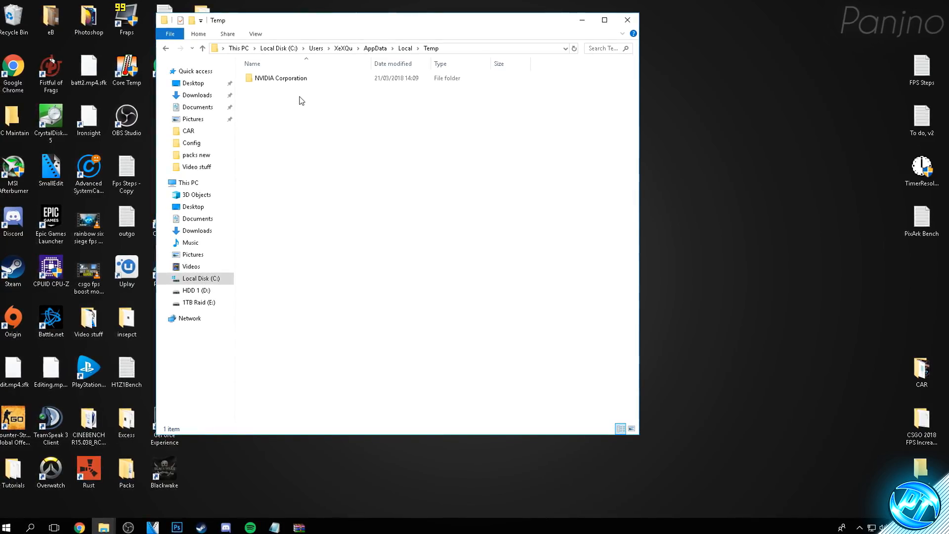
{"action": "left_click", "coordinate": [628, 22]}
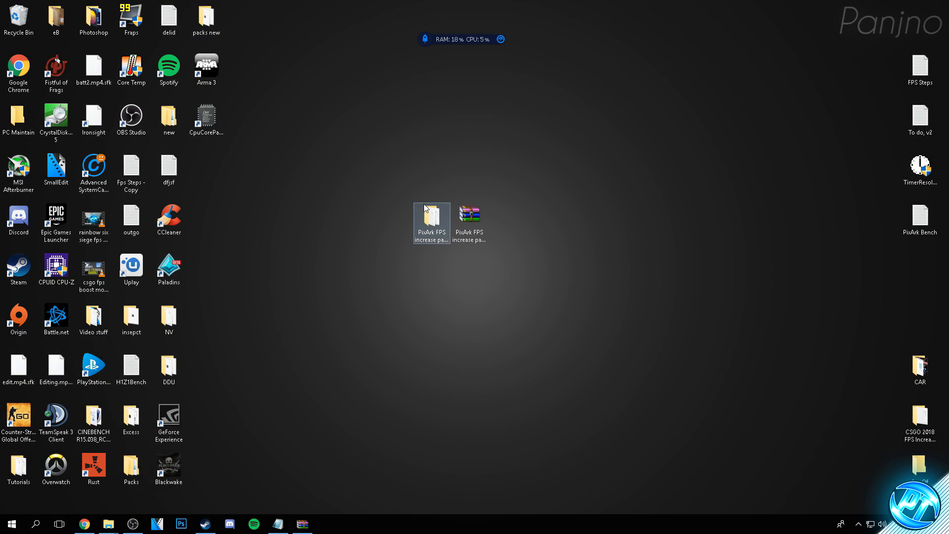
Install CCleaner v5.41 using ccsetup541 from the PixArk pack's Optimizations folder and run it on completion
{"action": "double_click", "coordinate": [431, 216]}
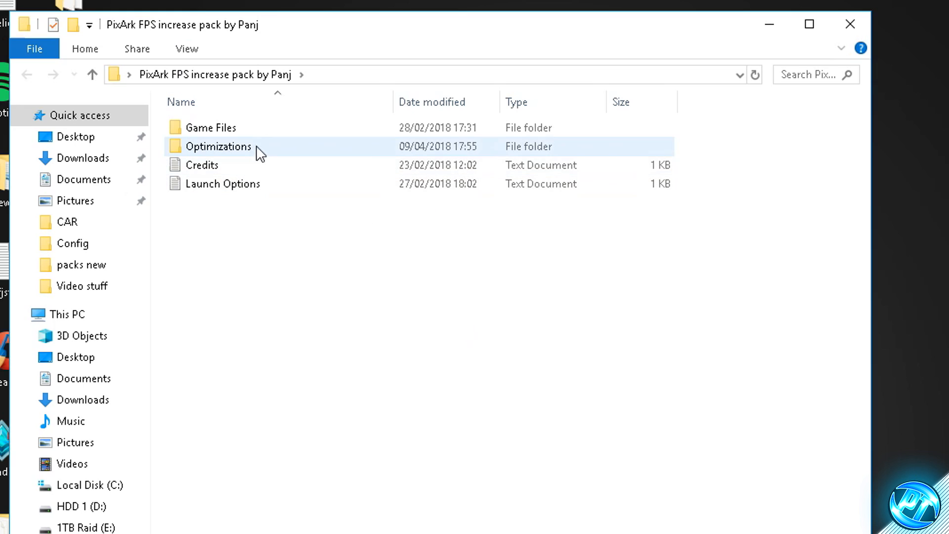
{"action": "double_click", "coordinate": [302, 102]}
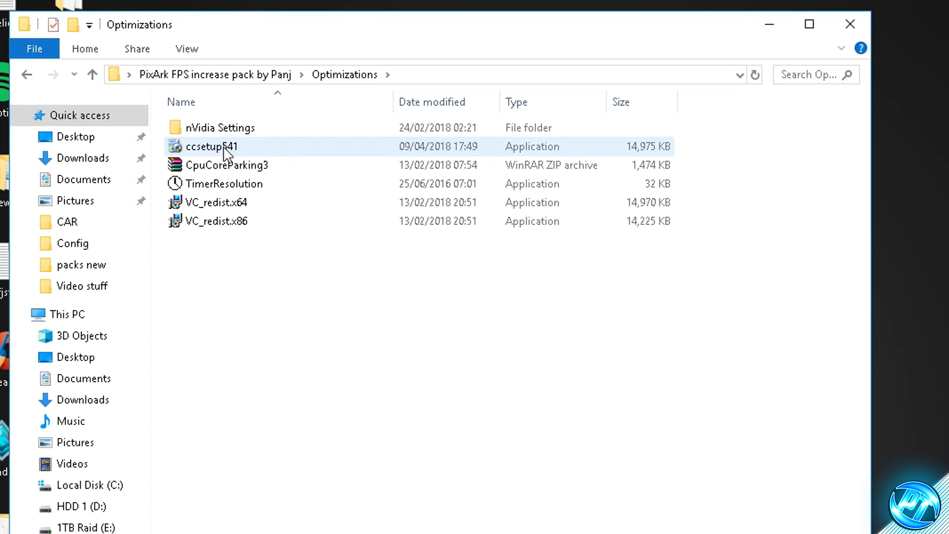
{"action": "double_click", "coordinate": [215, 154]}
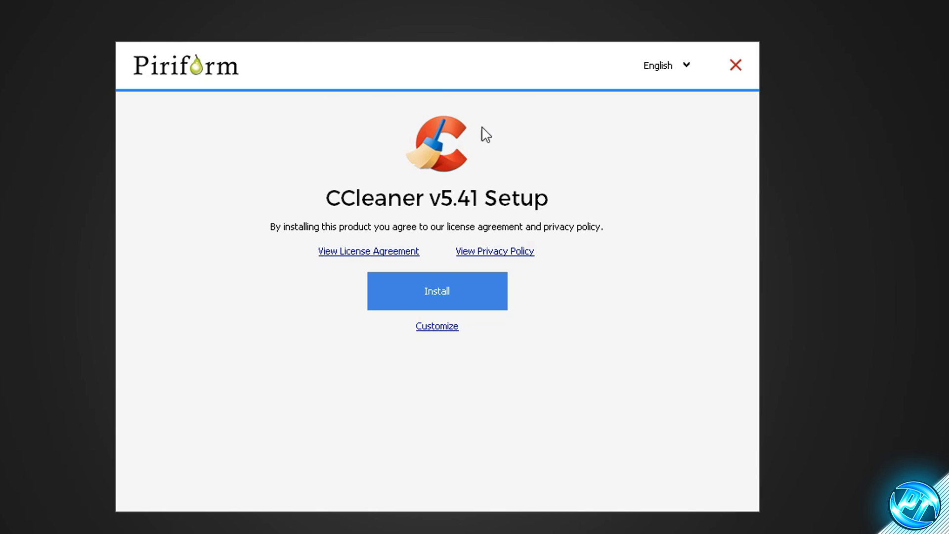
{"action": "left_click", "coordinate": [444, 293]}
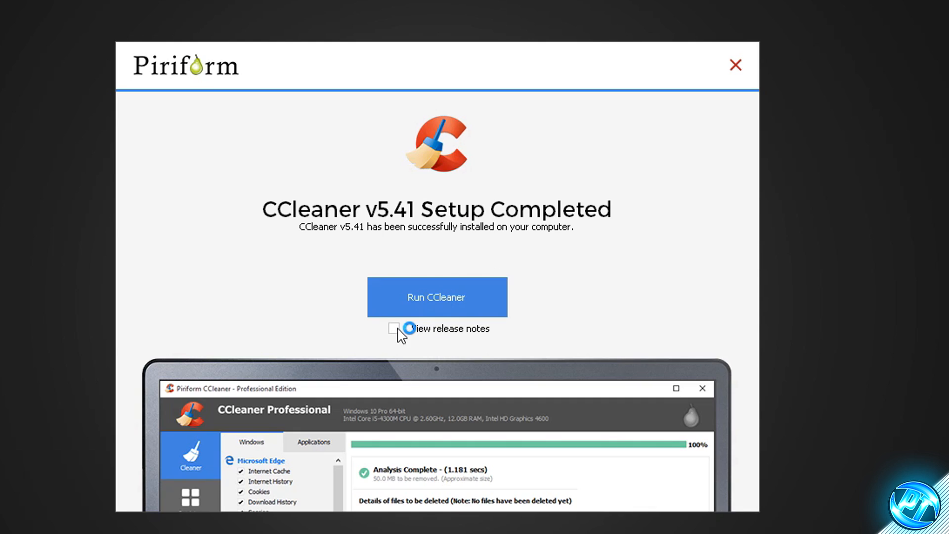
{"action": "left_click", "coordinate": [455, 298]}
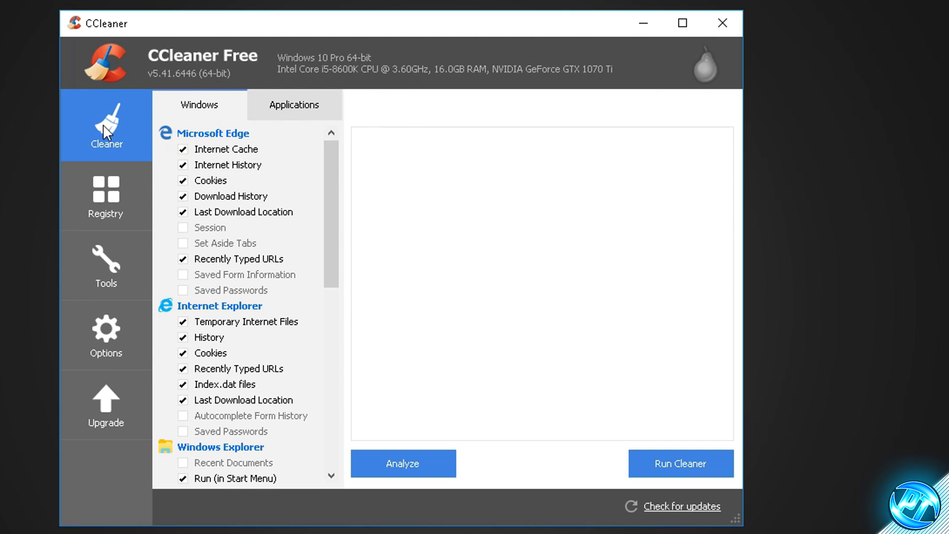
Analyze the PC with the Cleaner, then review the files marked for removal and the Applications cleaning options
{"action": "left_click", "coordinate": [400, 456]}
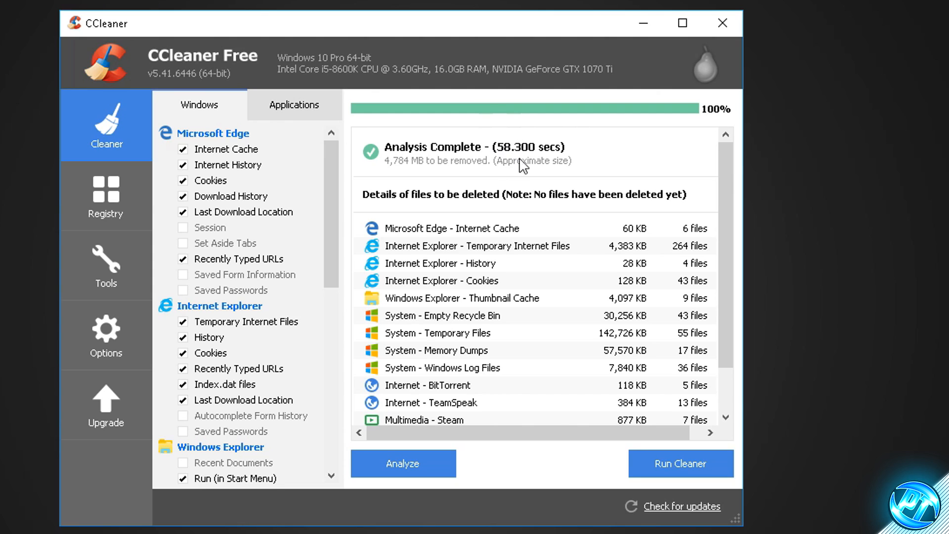
{"action": "scroll", "coordinate": [568, 327], "scroll_direction": "down", "scroll_amount": 1}
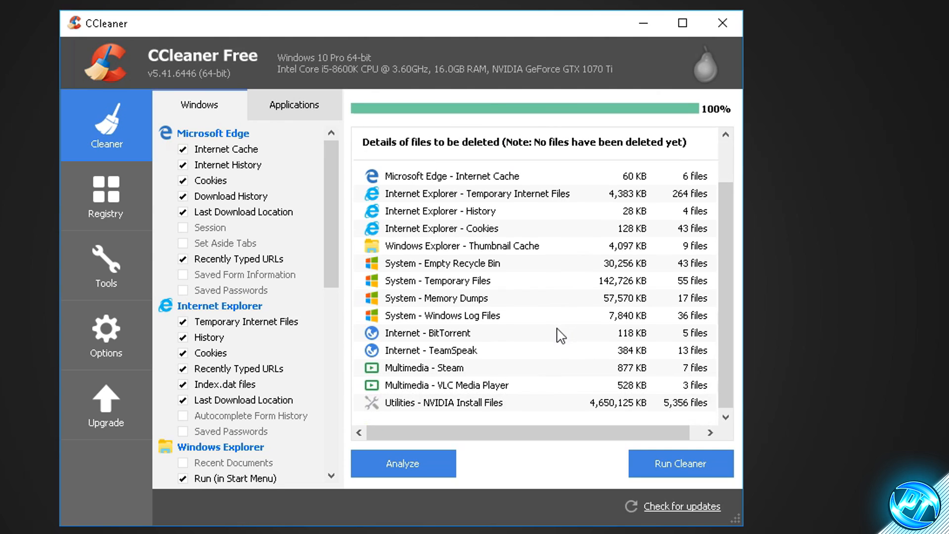
{"action": "scroll", "coordinate": [546, 333], "scroll_direction": "up", "scroll_amount": 1}
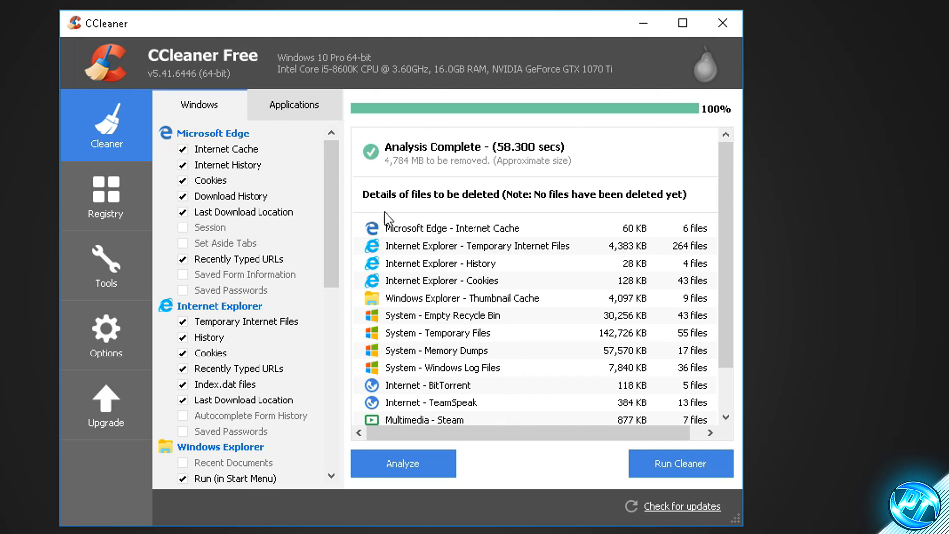
{"action": "left_click", "coordinate": [312, 111]}
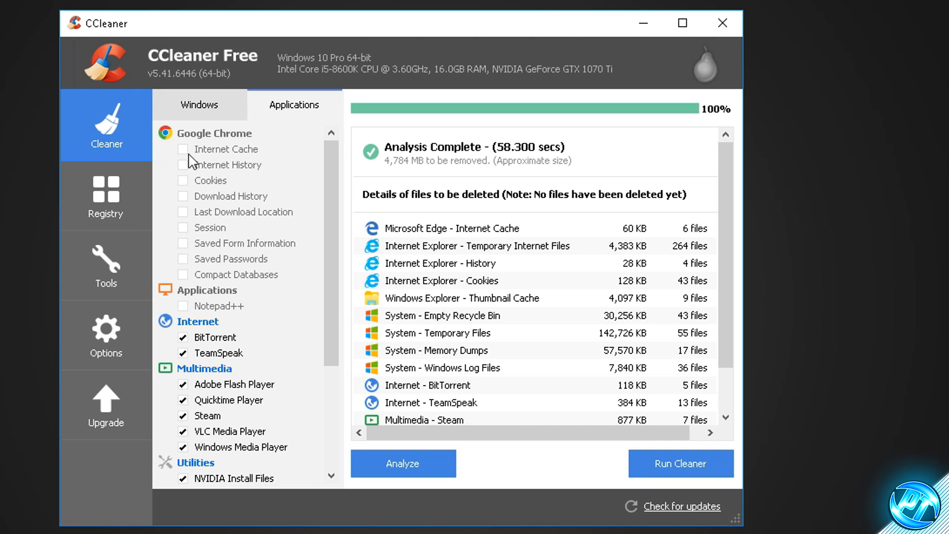
{"action": "left_click", "coordinate": [187, 338]}
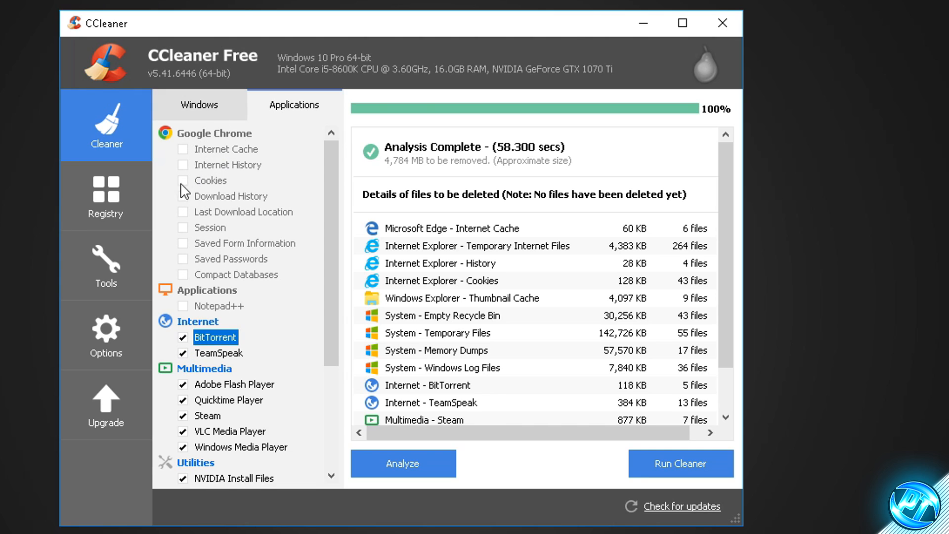
{"action": "left_click", "coordinate": [279, 103]}
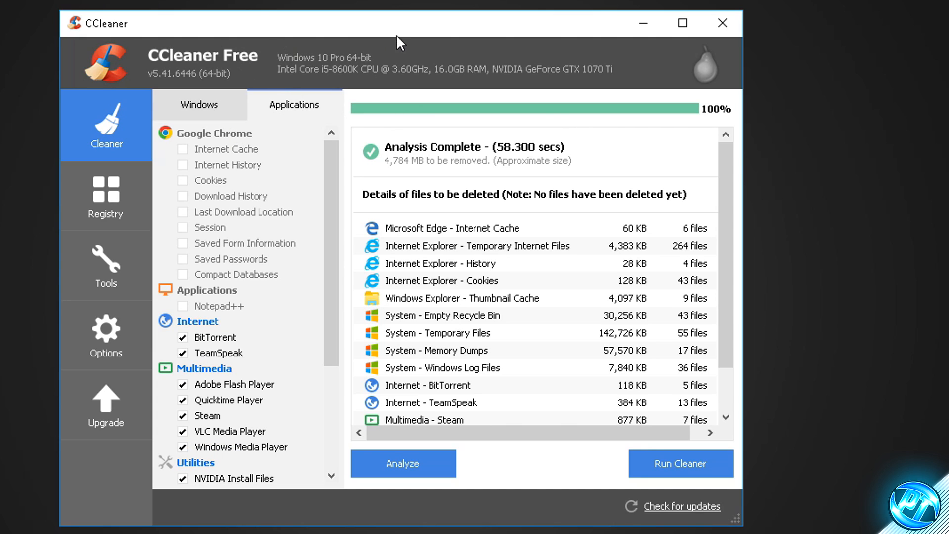
Run the Cleaner on the selected items, confirm the file deletion and close CCleaner when it finishes
{"action": "left_click", "coordinate": [654, 461]}
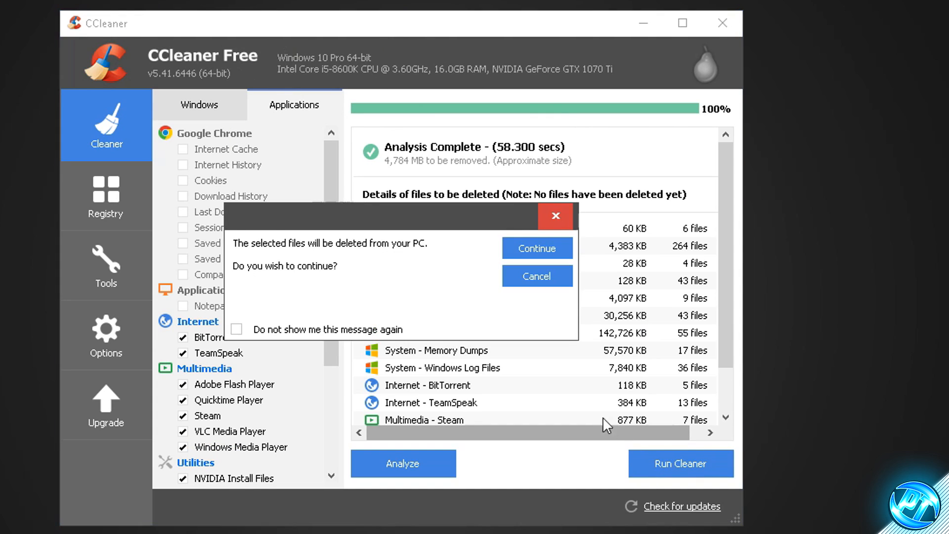
{"action": "left_click", "coordinate": [528, 252]}
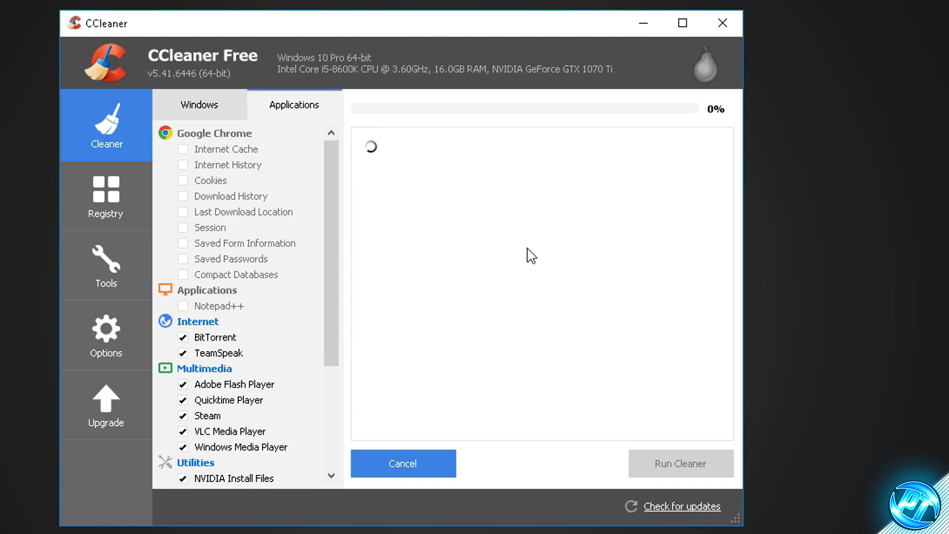
{"action": "left_click", "coordinate": [553, 346]}
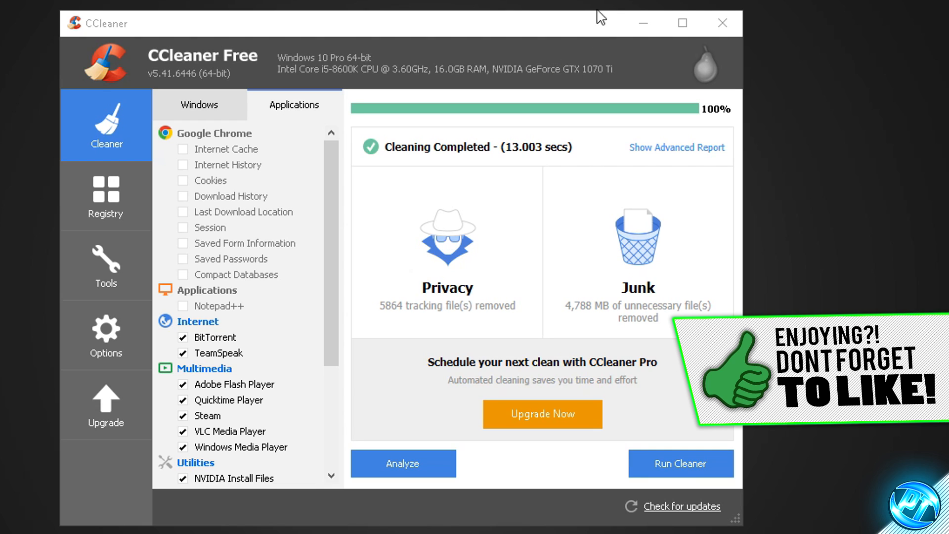
{"action": "left_click", "coordinate": [721, 24]}
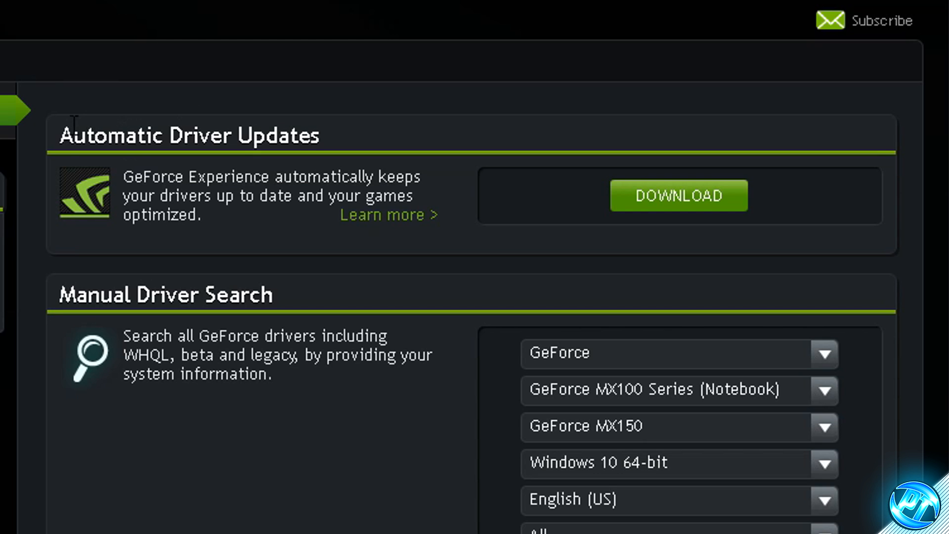
Examine the driver download options on the NVIDIA GeForce and AMD support pages in the browser
{"action": "left_click_drag", "start_coordinate": [371, 150], "coordinate": [445, 155]}
{"action": "left_click_drag", "start_coordinate": [263, 149], "coordinate": [301, 149]}
{"action": "left_click", "coordinate": [220, 216]}
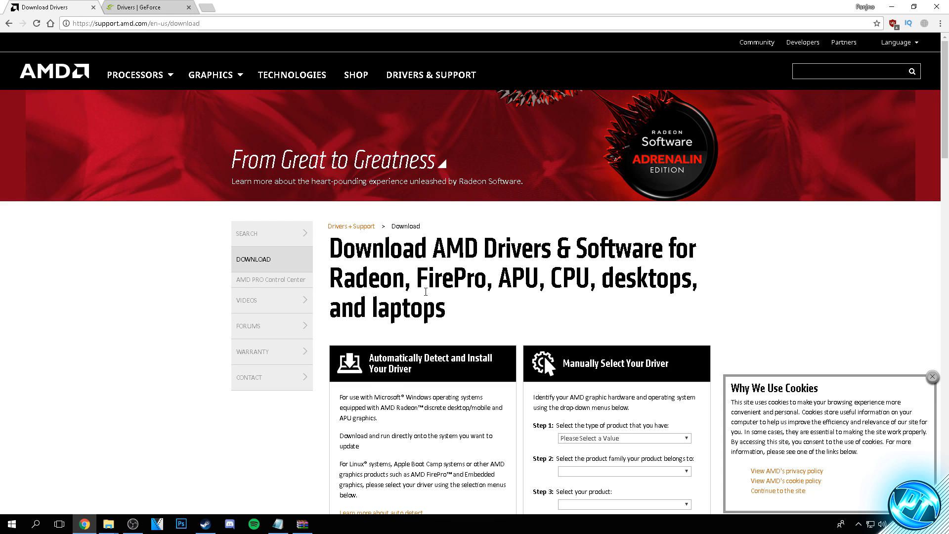
{"action": "scroll", "coordinate": [422, 270], "scroll_direction": "down", "scroll_amount": 2}
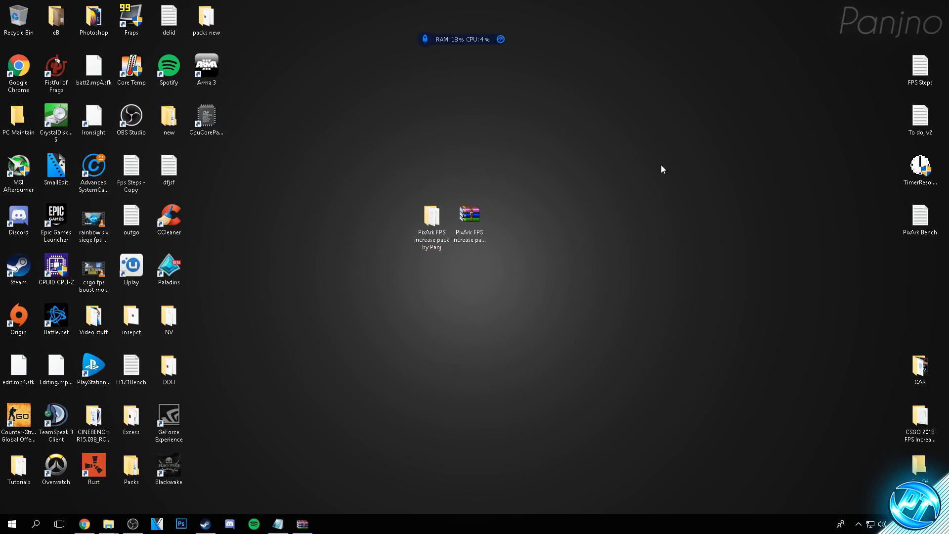
Move TimerResolution from the PixArk pack's Optimizations folder onto the desktop and minimize the folder window
{"action": "double_click", "coordinate": [432, 218]}
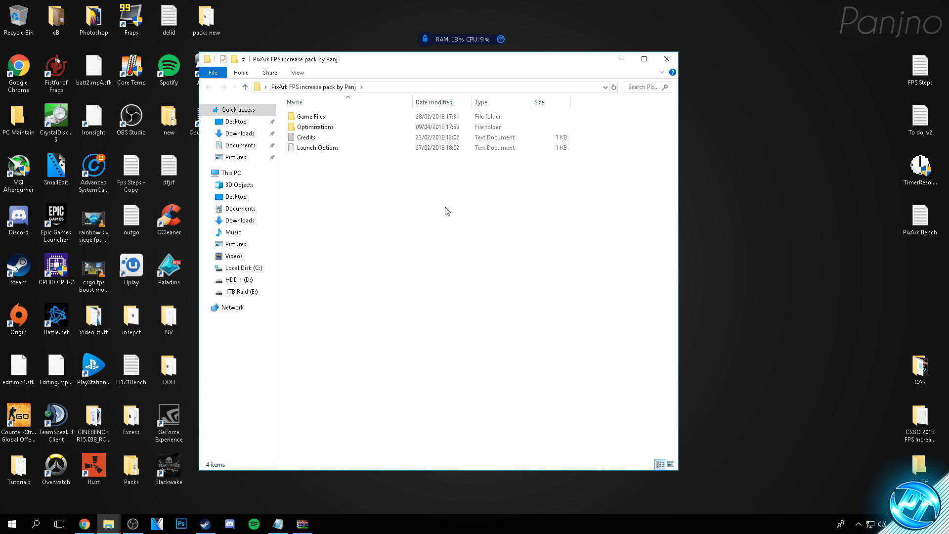
{"action": "double_click", "coordinate": [315, 127]}
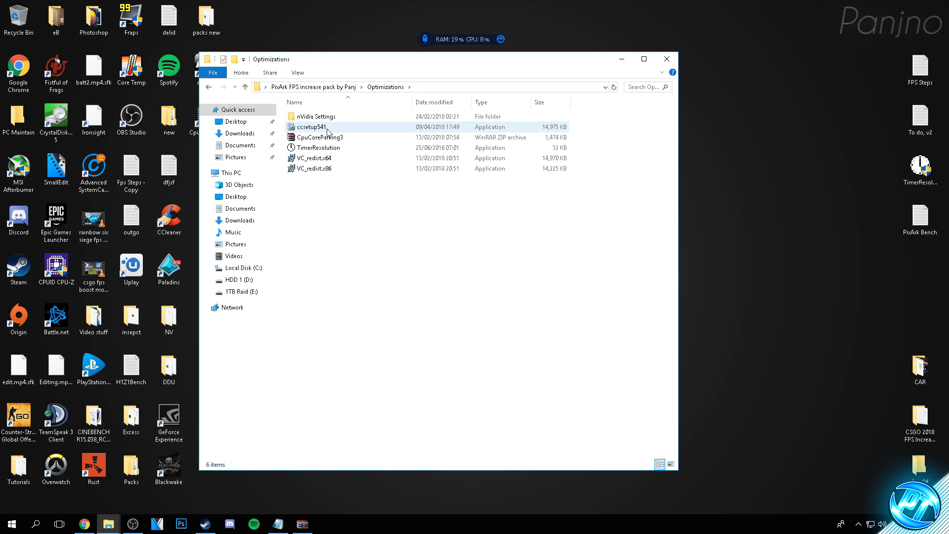
{"action": "left_click", "coordinate": [319, 149]}
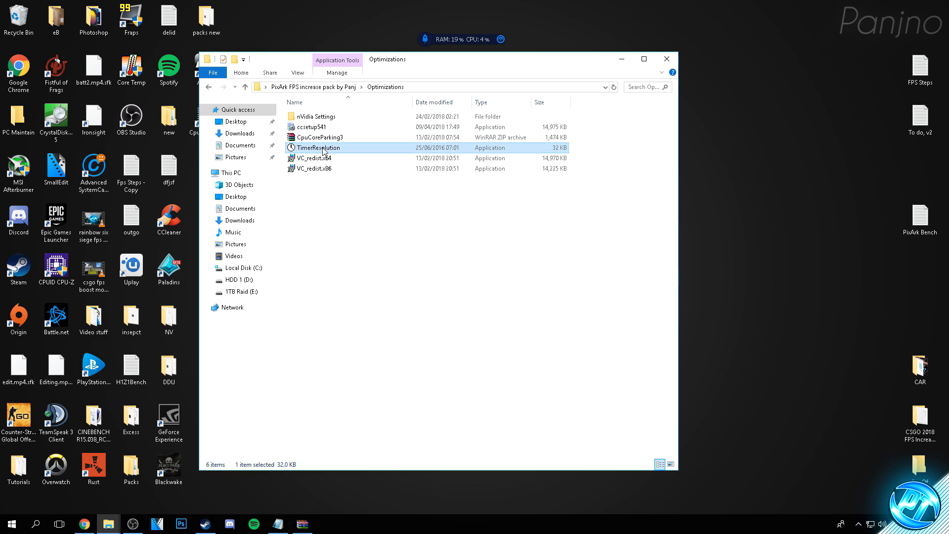
{"action": "left_click_drag", "start_coordinate": [318, 149], "coordinate": [697, 208]}
{"action": "left_click", "coordinate": [622, 59]}
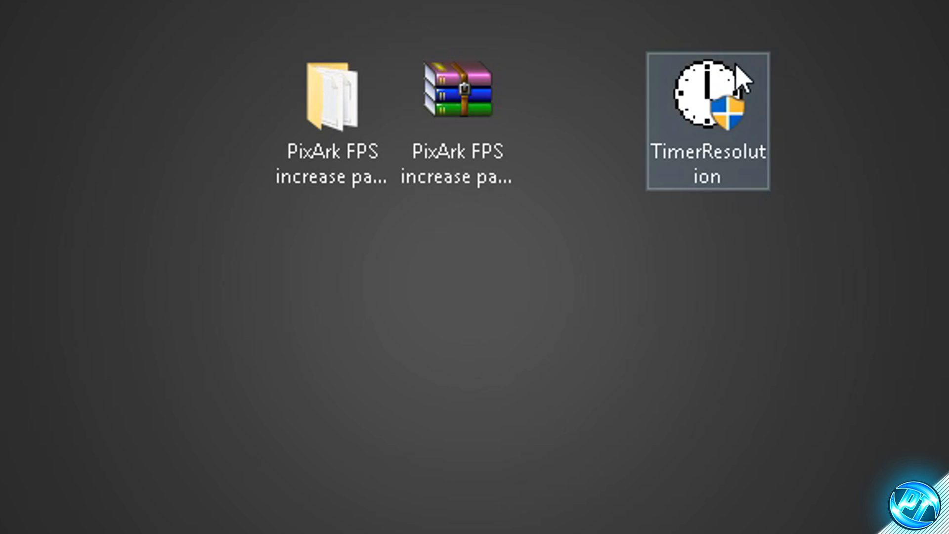
Run TimerResolution from the desktop to try the maximum timer resolution, restoring the default before closing the tool
{"action": "left_click", "coordinate": [683, 94]}
{"action": "double_click", "coordinate": [682, 92]}
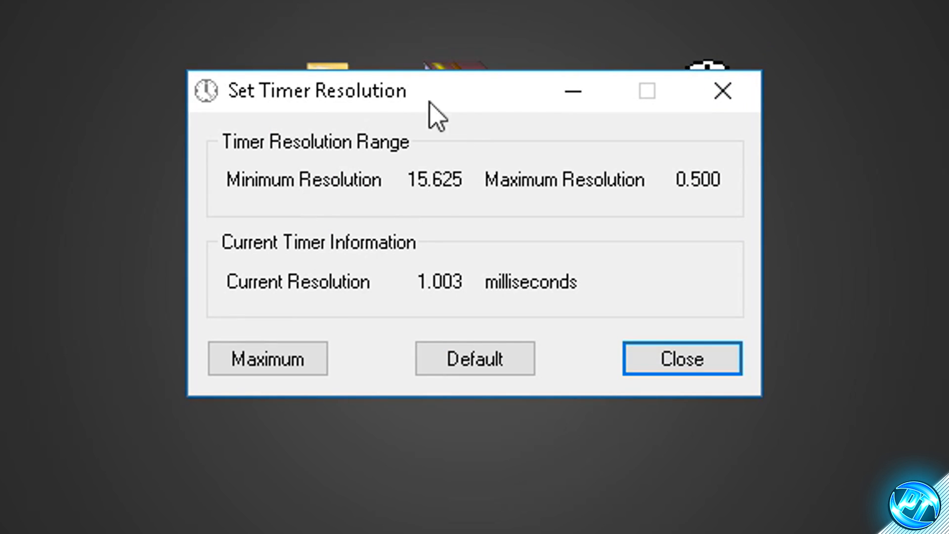
{"action": "left_click", "coordinate": [287, 357]}
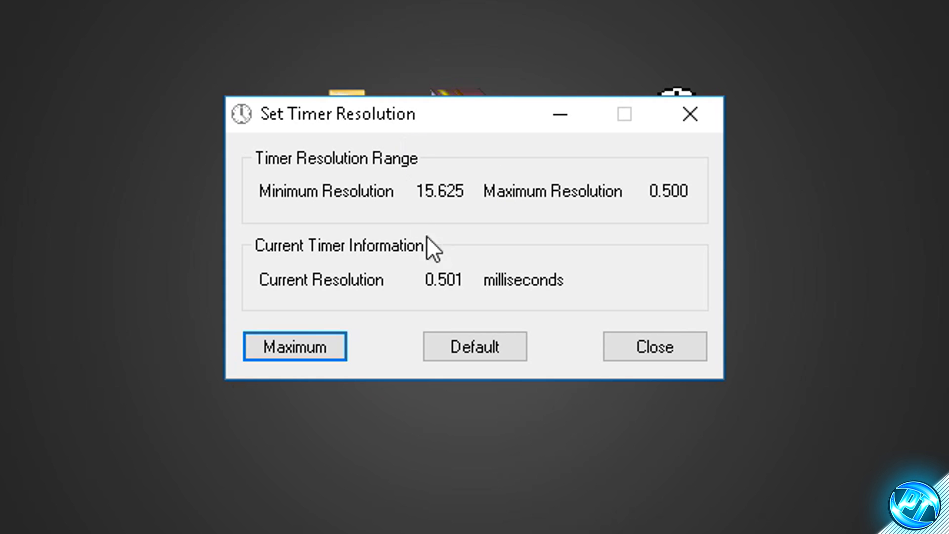
{"action": "left_click", "coordinate": [489, 348]}
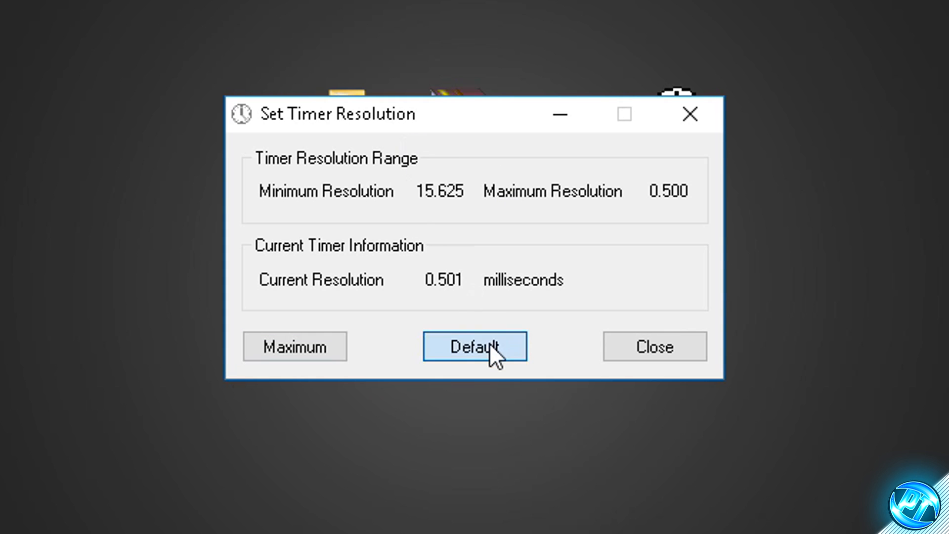
{"action": "left_click", "coordinate": [689, 113]}
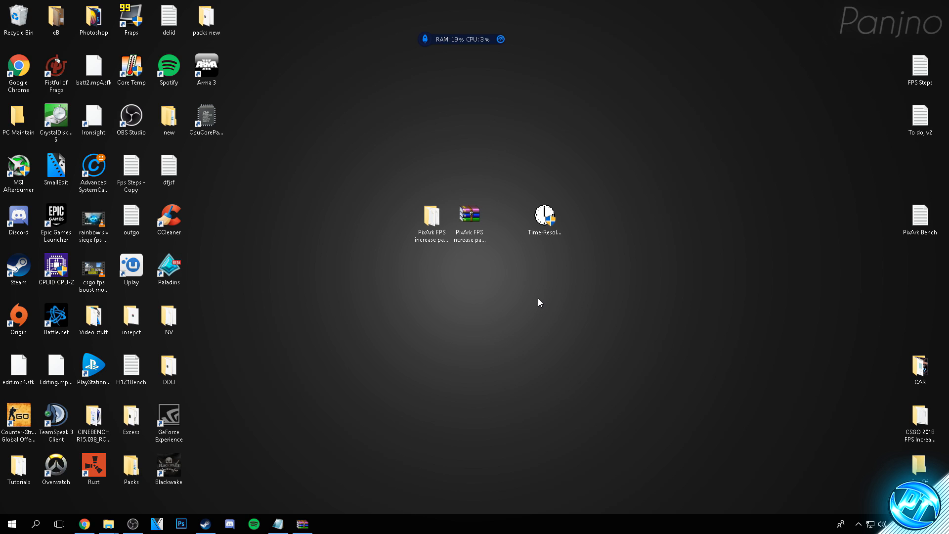
Reopen TimerResolution, set the timer to the maximum resolution and keep the tool running minimized
{"action": "double_click", "coordinate": [542, 220]}
{"action": "left_click", "coordinate": [412, 295]}
{"action": "left_click", "coordinate": [503, 215]}
Switch to Steam and launch PixARK from the game library
{"action": "left_click", "coordinate": [205, 523]}
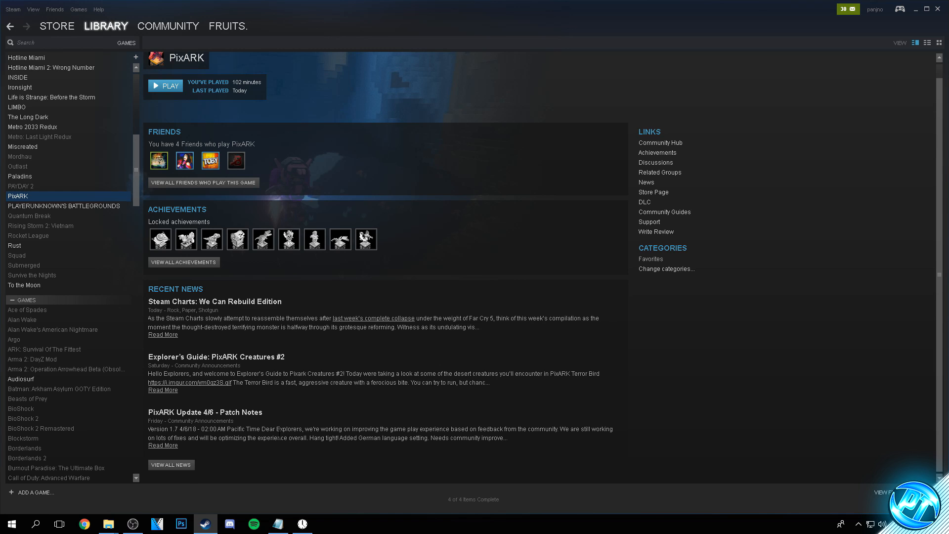
{"action": "scroll", "coordinate": [167, 271], "scroll_direction": "up", "scroll_amount": 2}
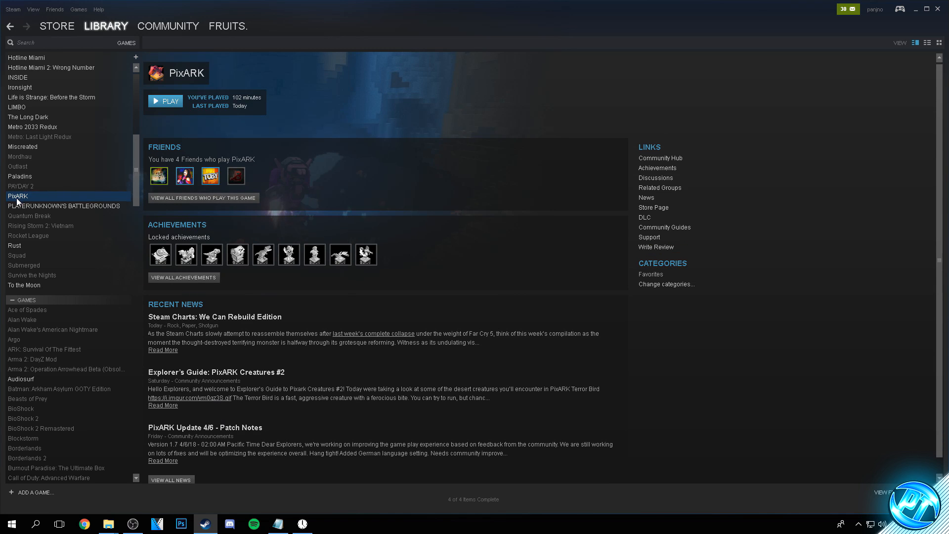
{"action": "left_click", "coordinate": [170, 102]}
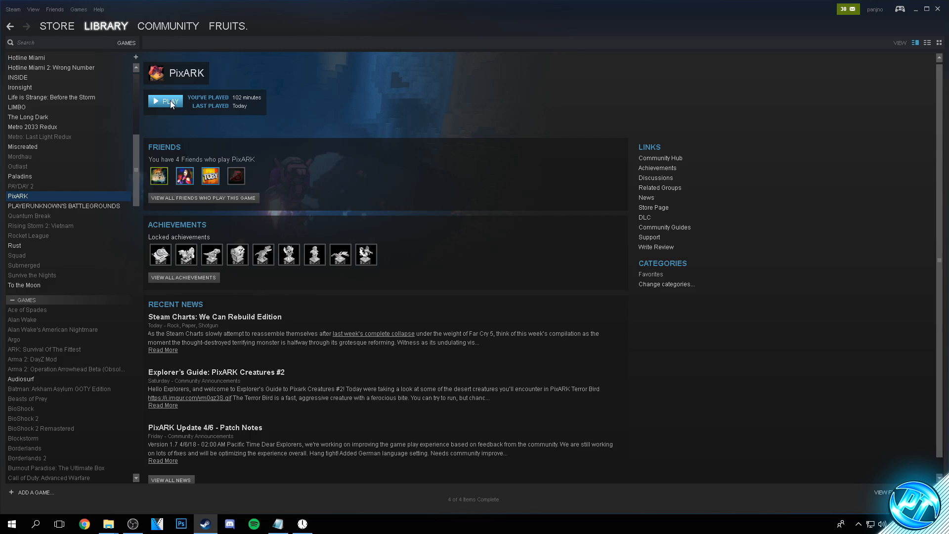